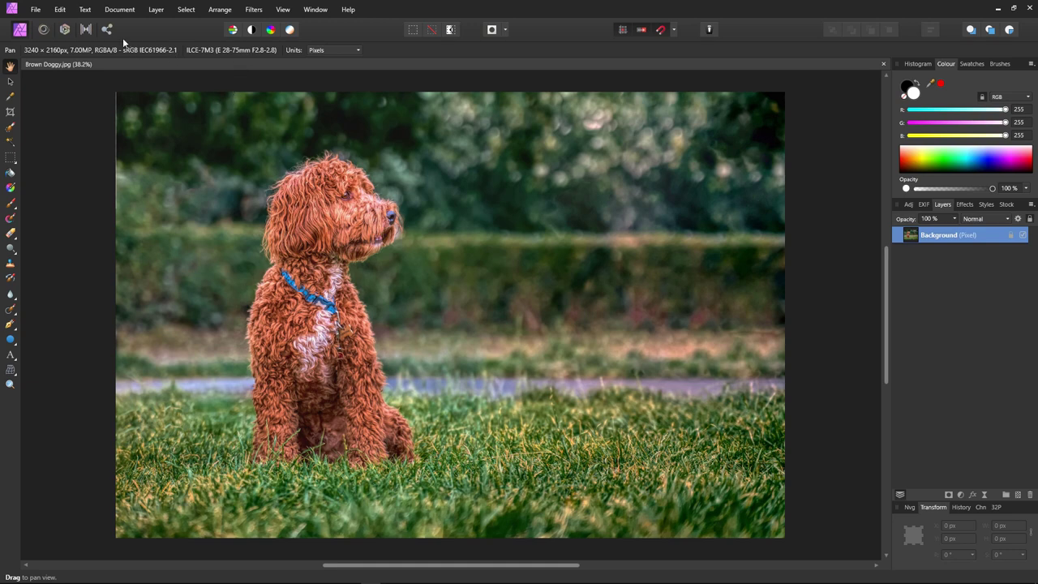
- Open the canvas resize settings from the Document menu and dismiss them without changes
left_click(119, 9)
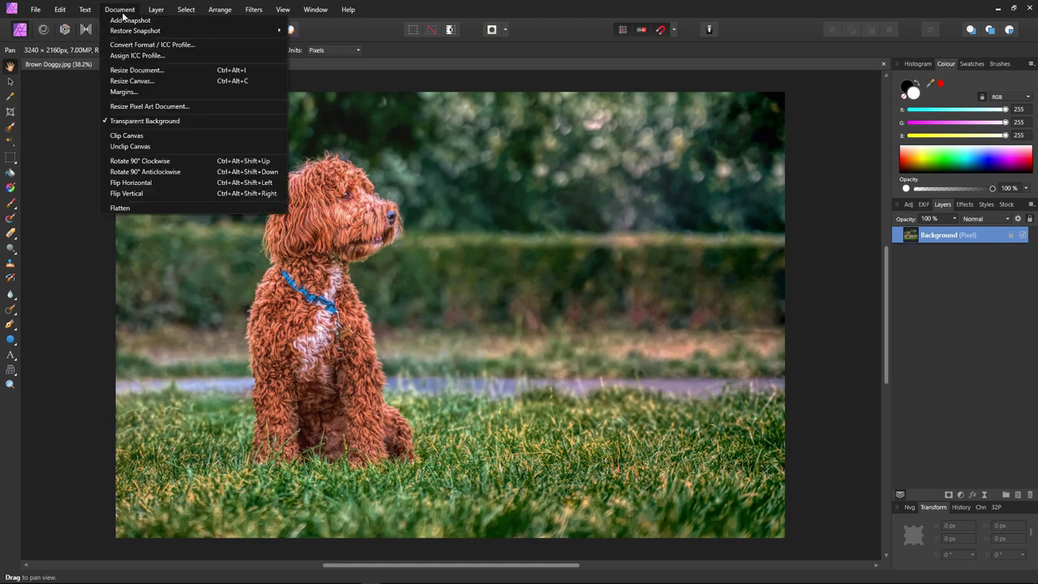
left_click(133, 82)
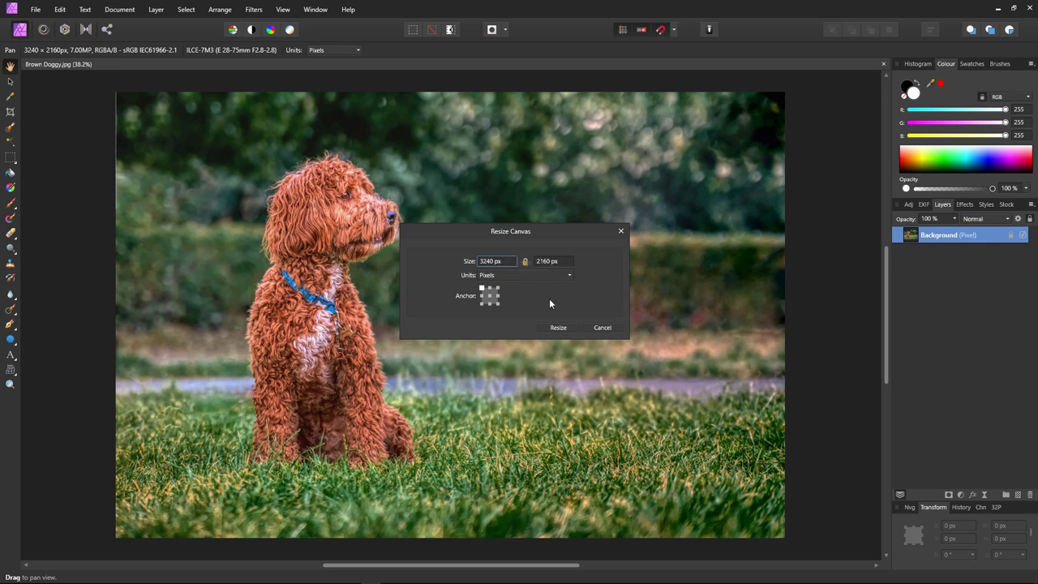
left_click(601, 328)
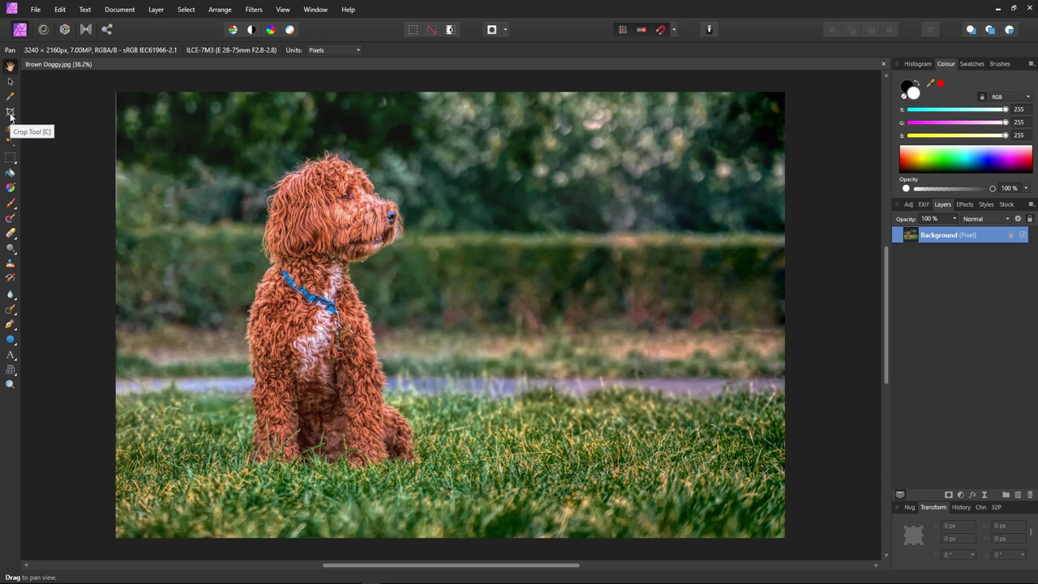
- Frame a 16:9 crop preset (3240 × 1822 px) over the dog photo
left_click(10, 113)
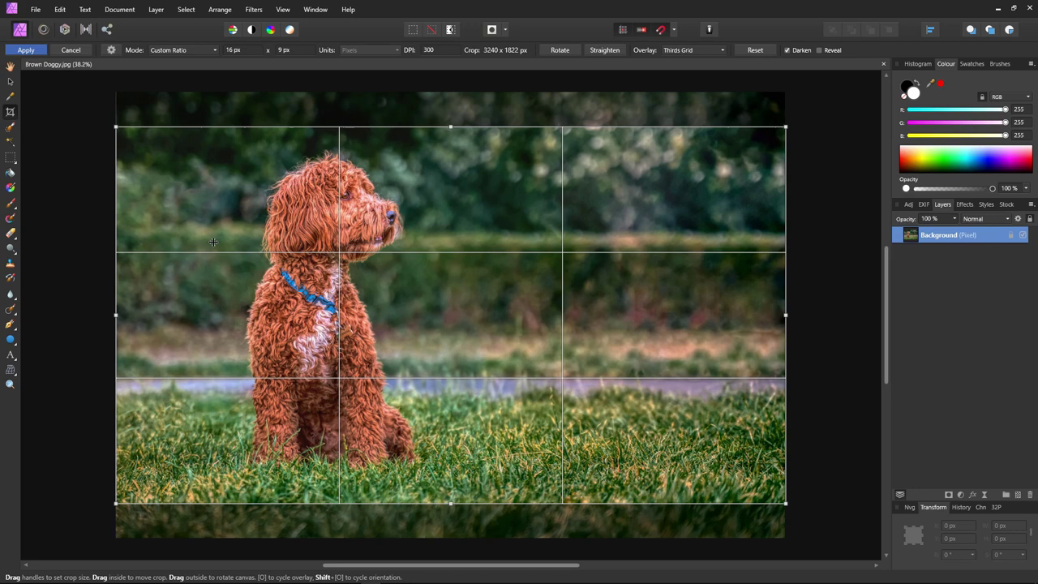
left_click(113, 50)
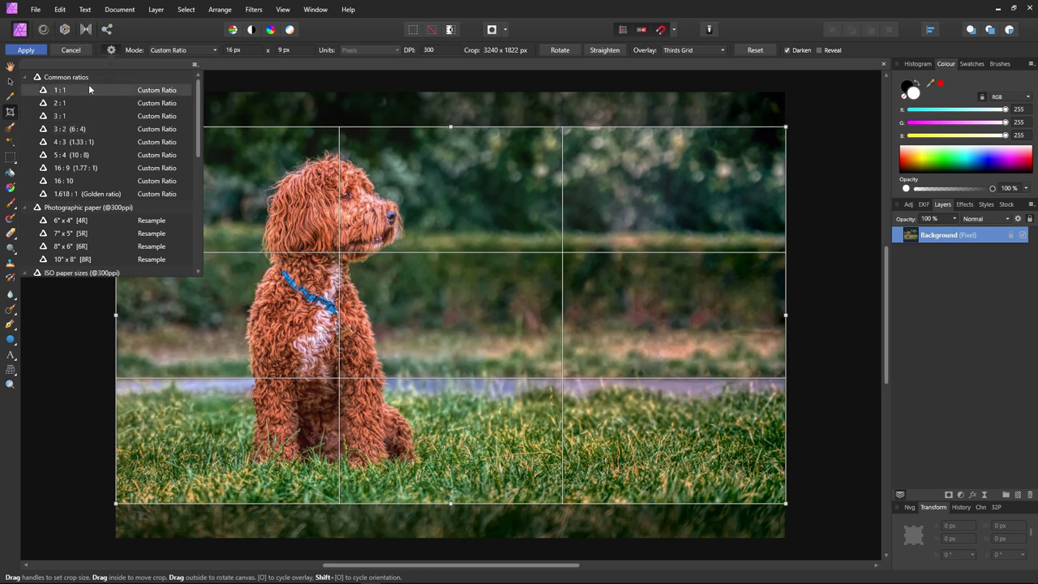
left_click(78, 169)
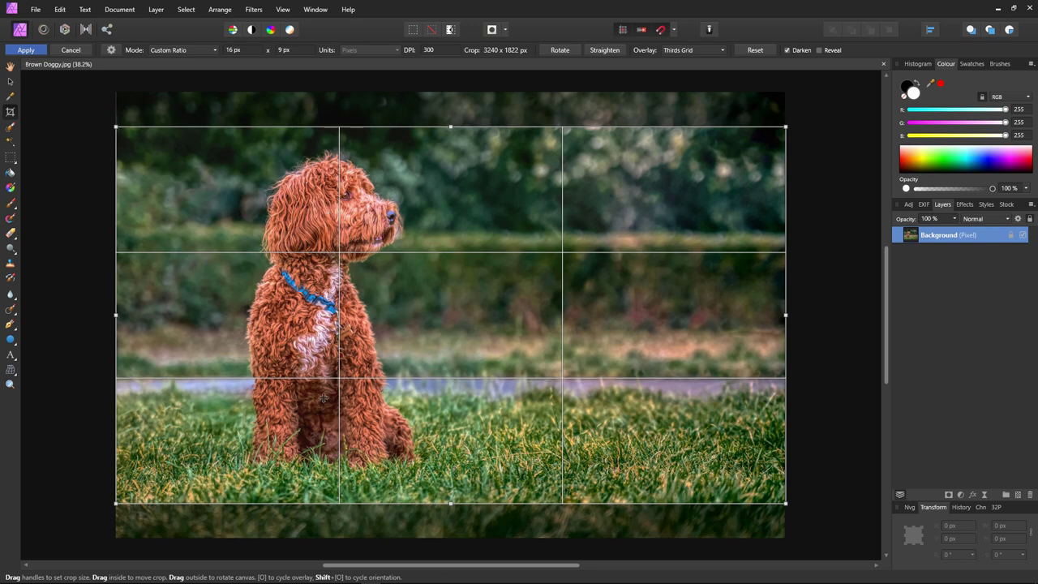
- Drag the crop frame past both photo edges to 3840 × 2160, centre the photo and apply
left_click_drag(483, 327, 475, 330)
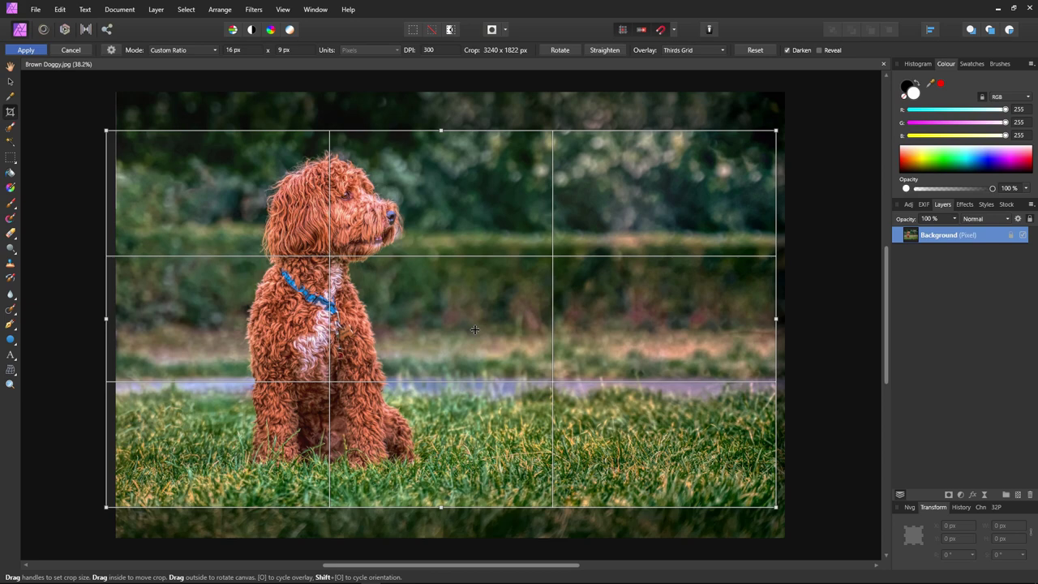
left_click_drag(106, 319, 59, 312)
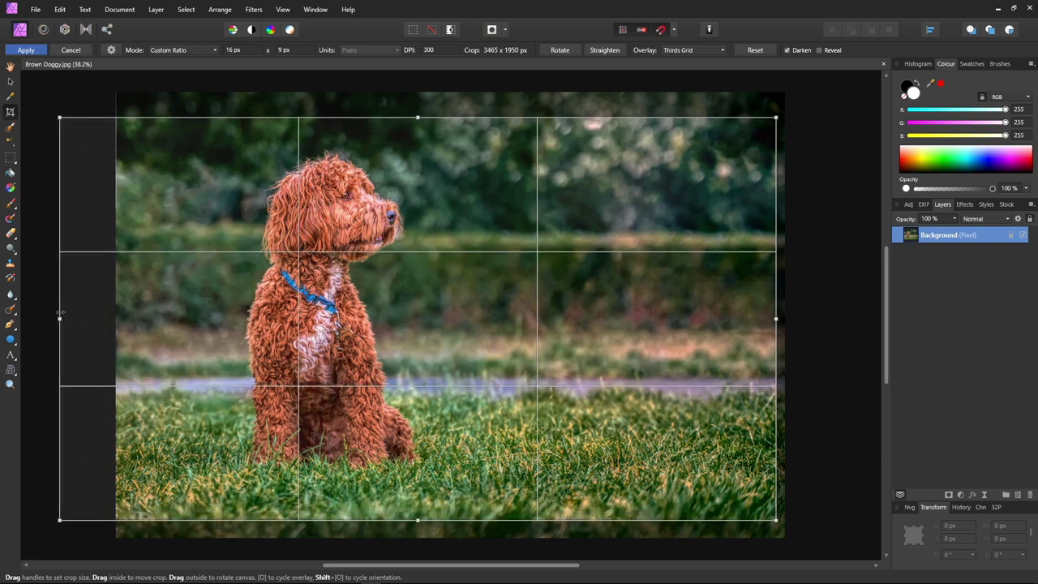
left_click_drag(776, 318, 861, 318)
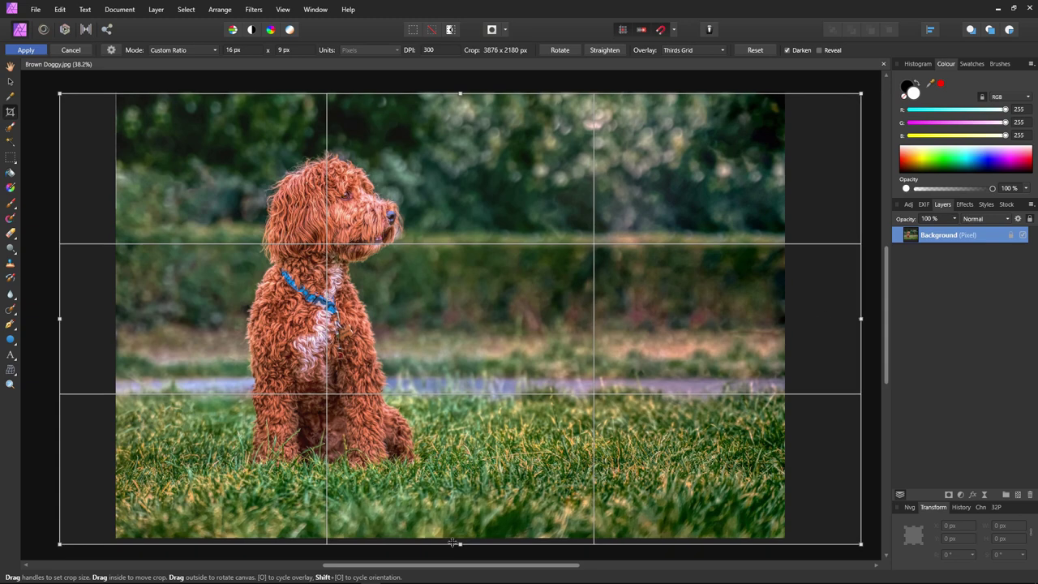
left_click_drag(459, 544, 460, 538)
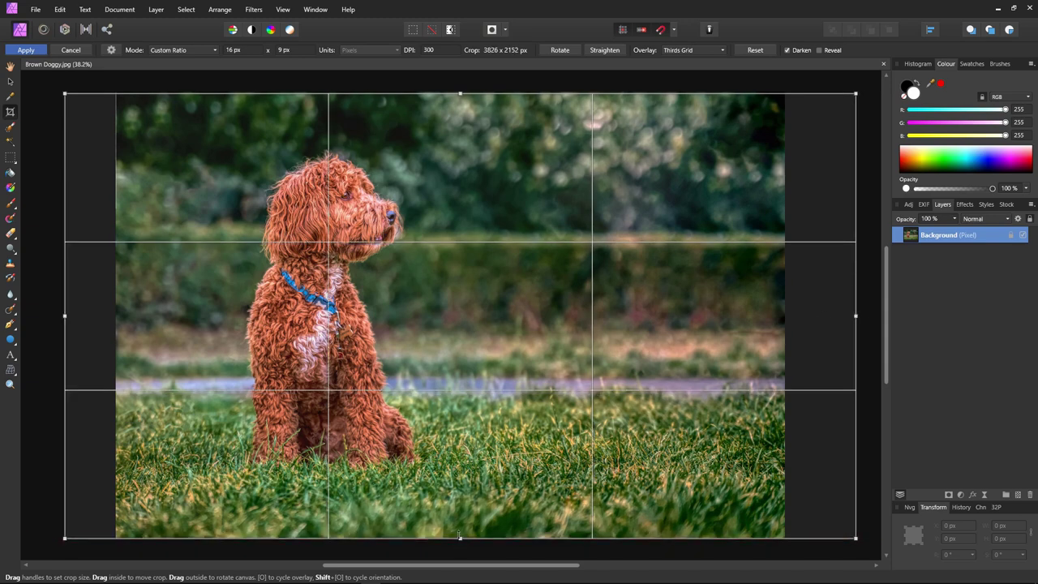
left_click_drag(460, 94, 459, 91)
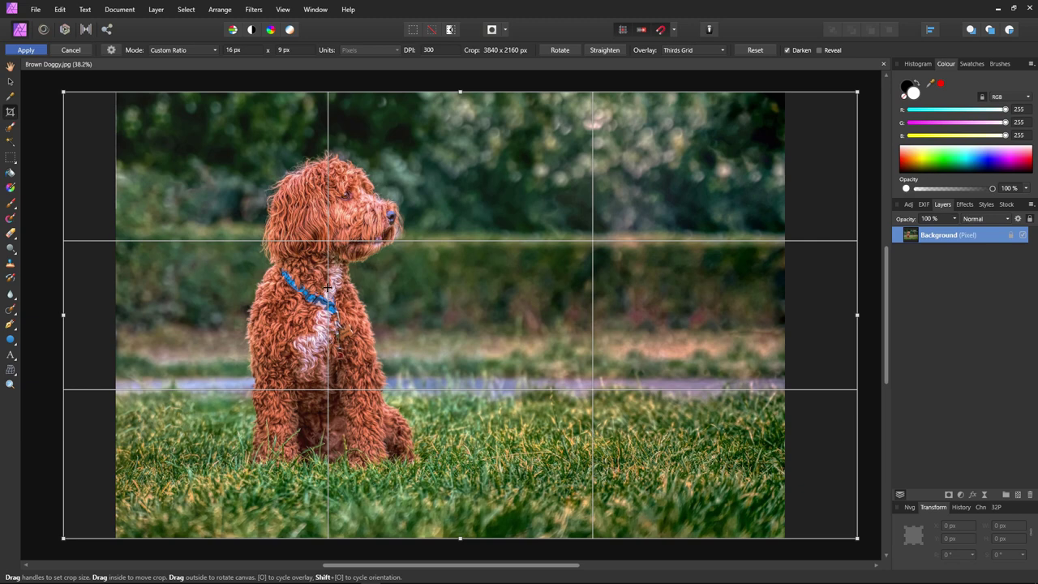
left_click_drag(351, 311, 387, 312)
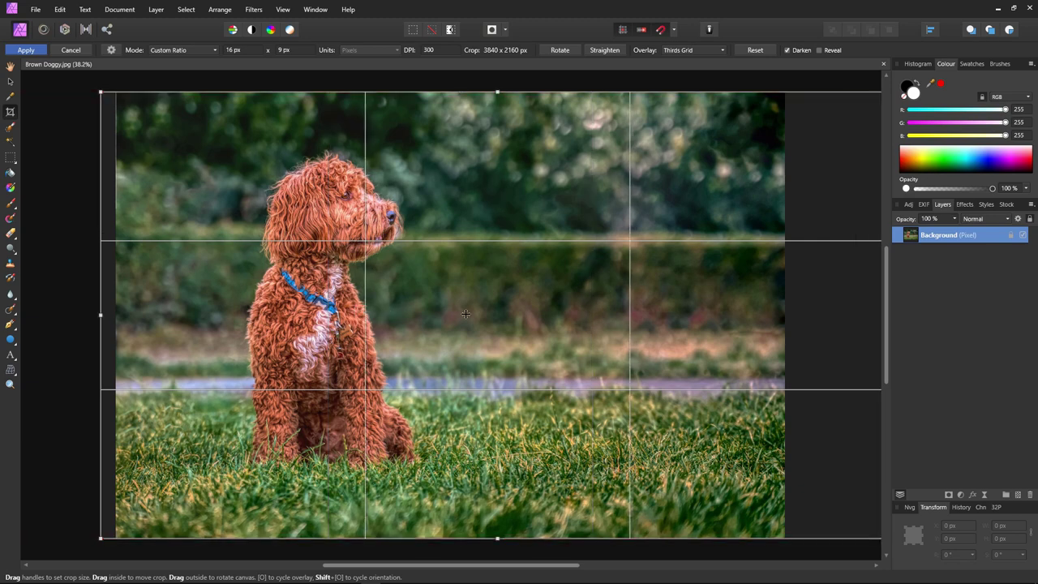
left_click_drag(466, 313, 434, 313)
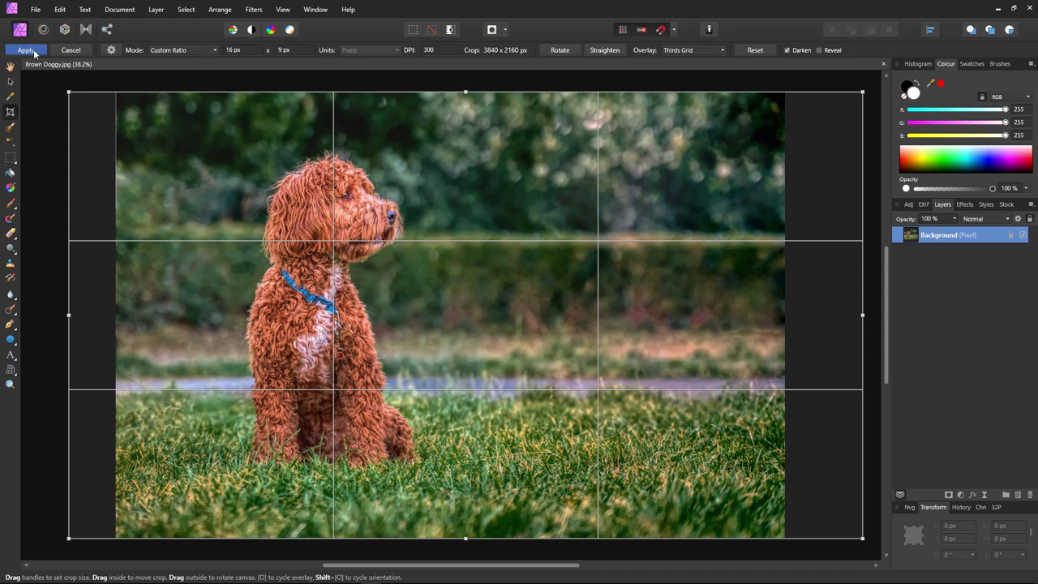
left_click(26, 50)
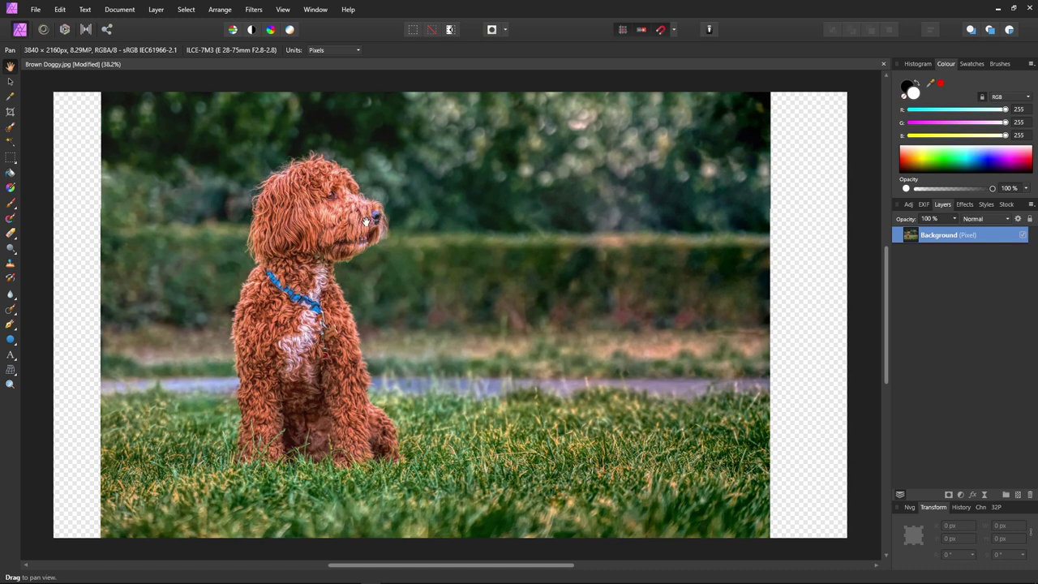
- Draw a rectangular marquee from just right of the dog to the photo's lower-right corner
left_click(11, 158)
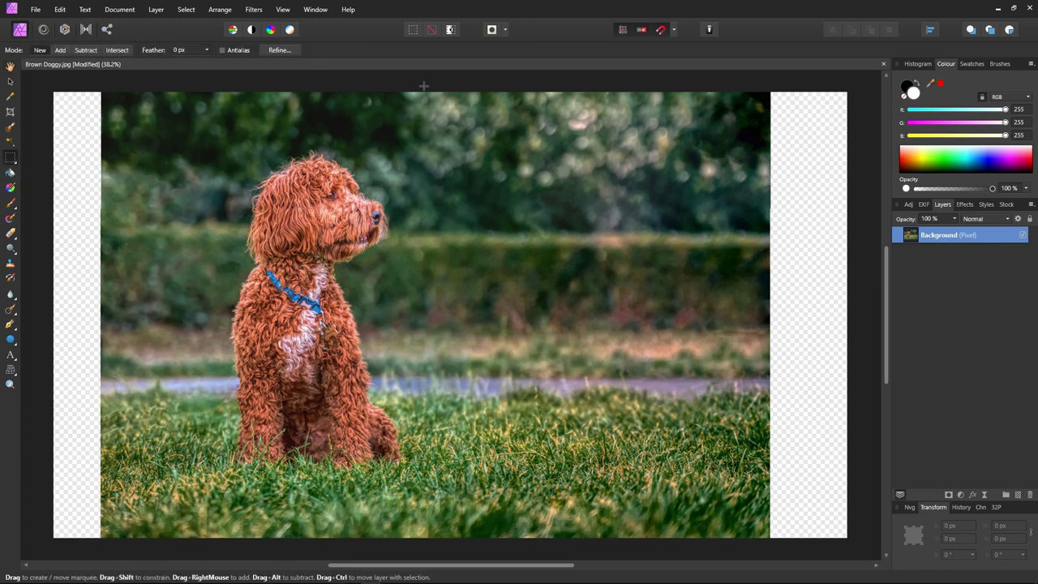
left_click_drag(423, 85, 773, 533)
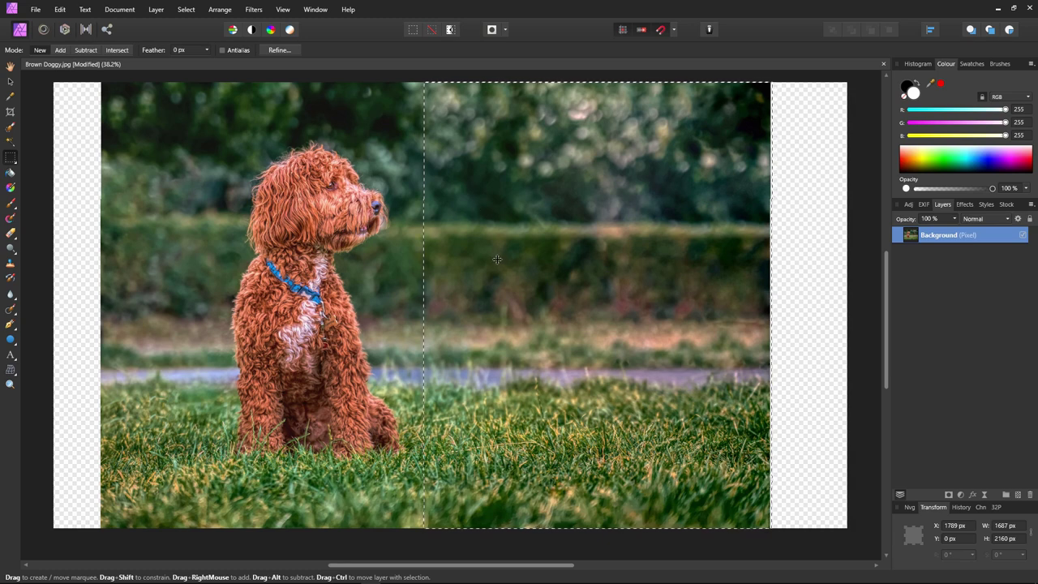
- In Quick Mask, widen the right background selection leftward to 1747 px, then exit the mask
key("q")
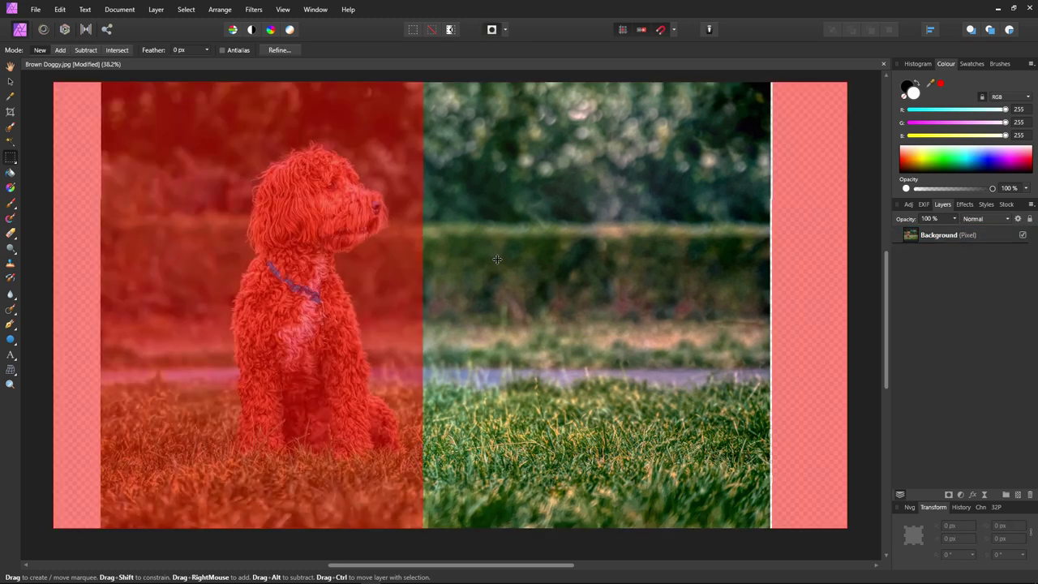
left_click(10, 83)
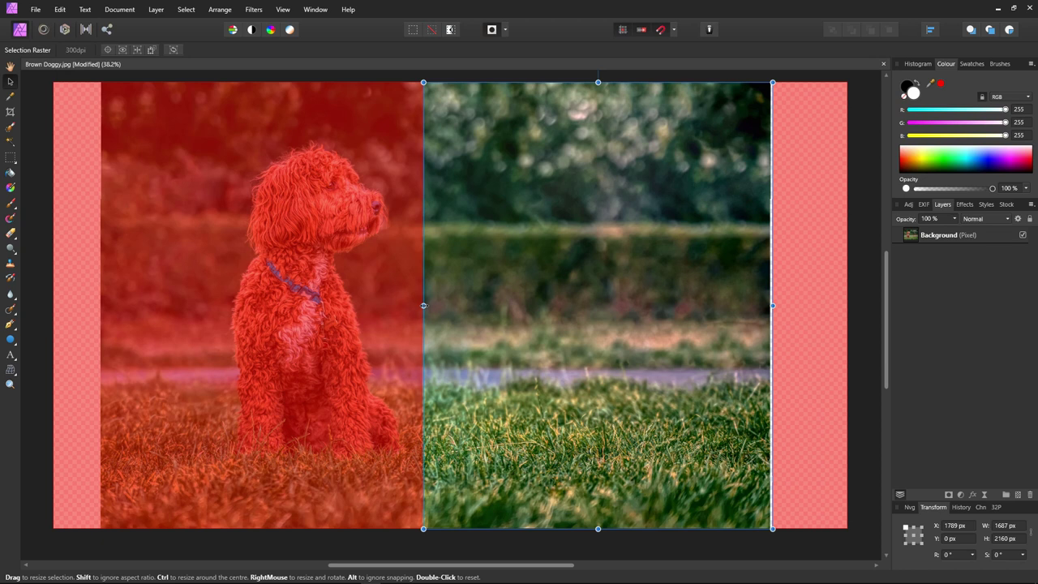
left_click_drag(424, 306, 410, 306)
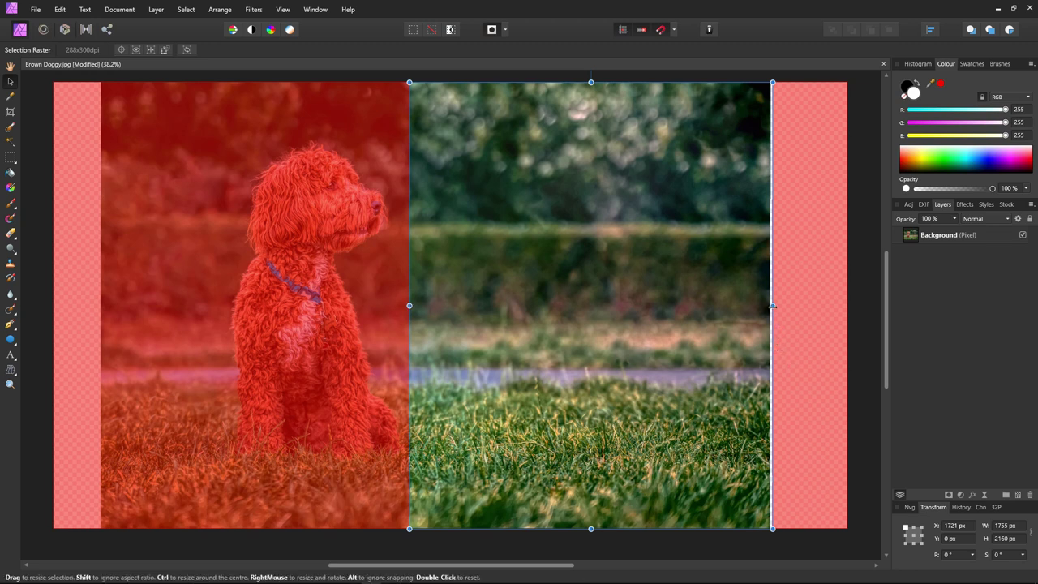
left_click_drag(772, 306, 770, 305)
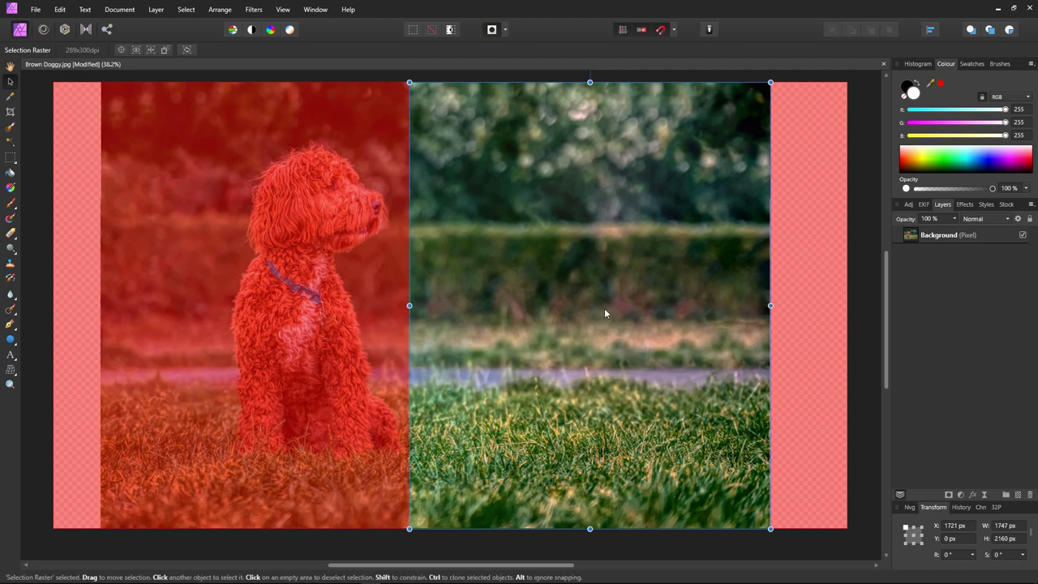
left_click(583, 313)
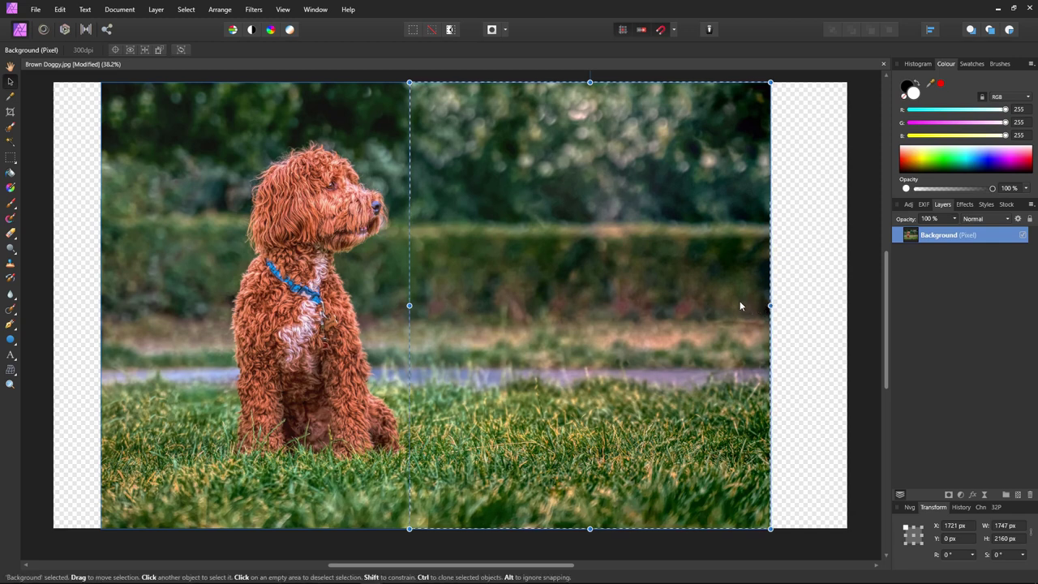
- Stretch the selected right background across the empty strip to the canvas edge and deselect
left_click_drag(770, 306, 850, 306)
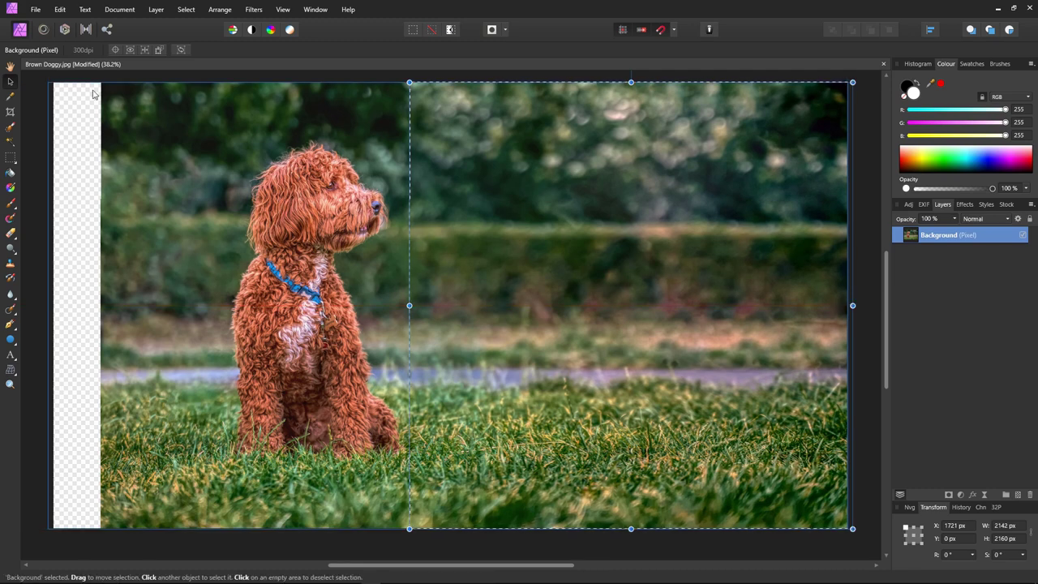
left_click(10, 66)
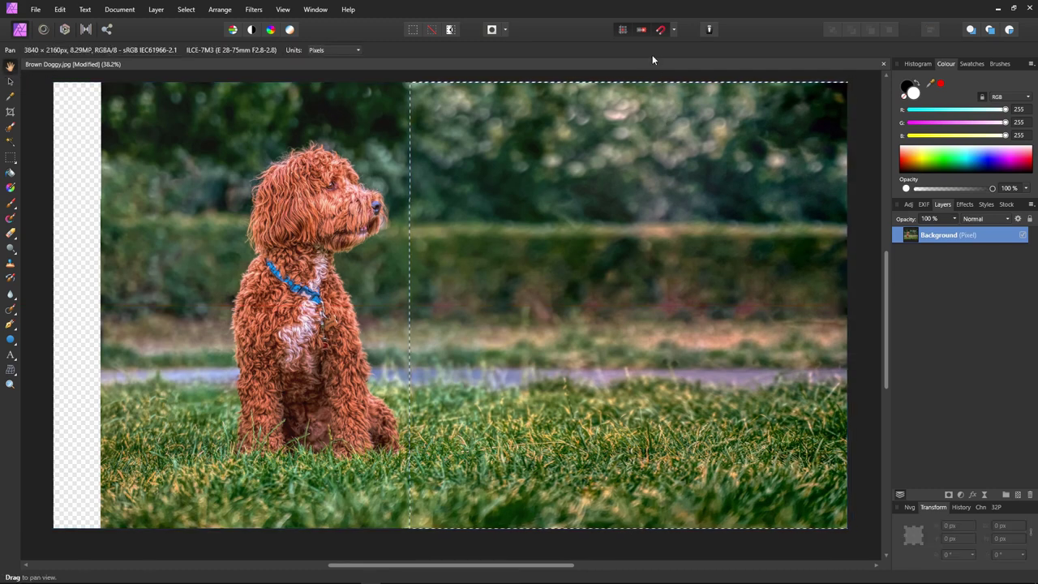
left_click(432, 30)
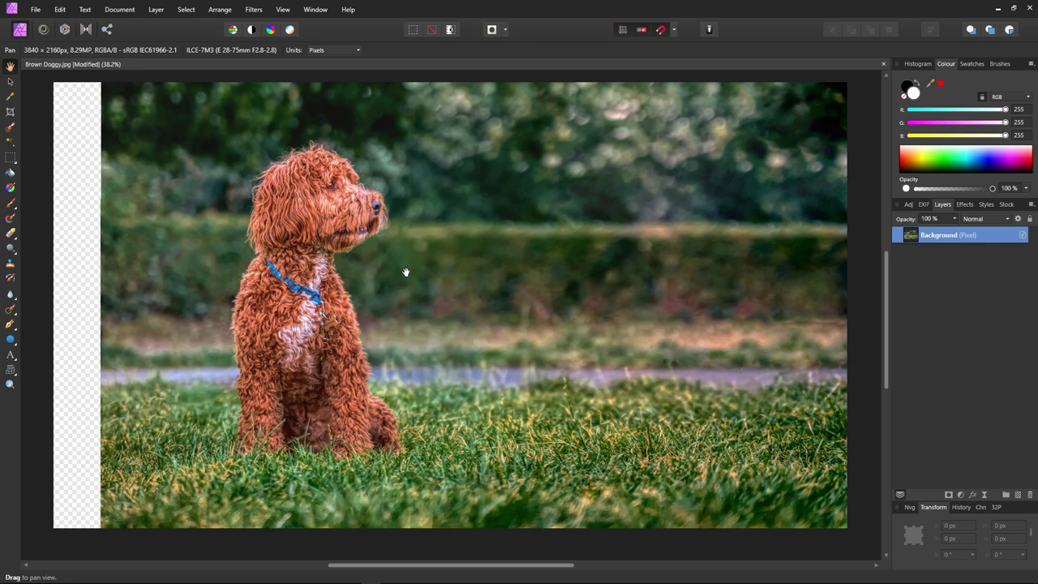
- Zoom in on the seam, fit the view with Ctrl+0, and undo the right-side stretch
scroll(408, 261, "up", 5)
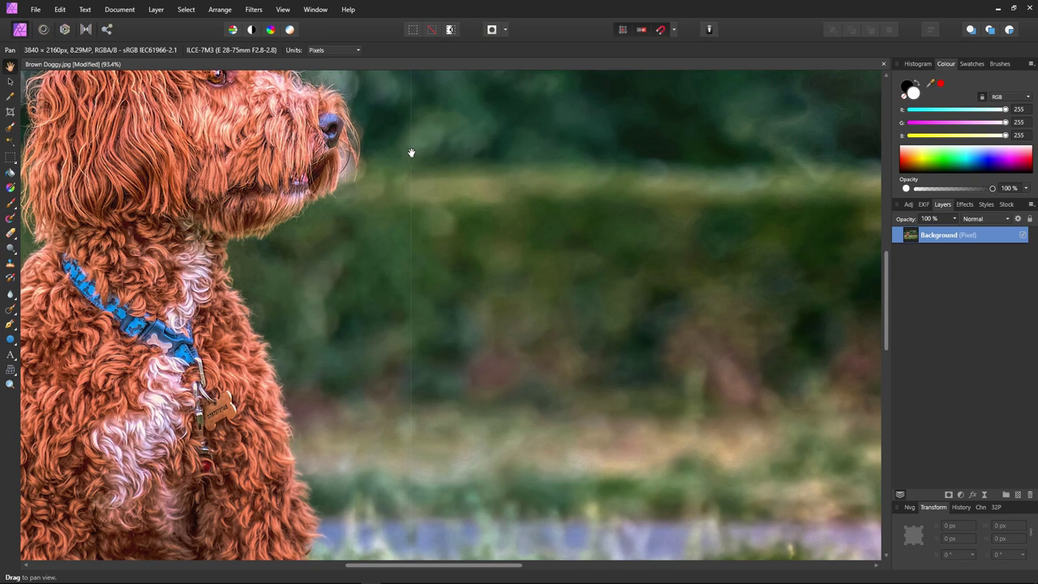
key("ctrl+0")
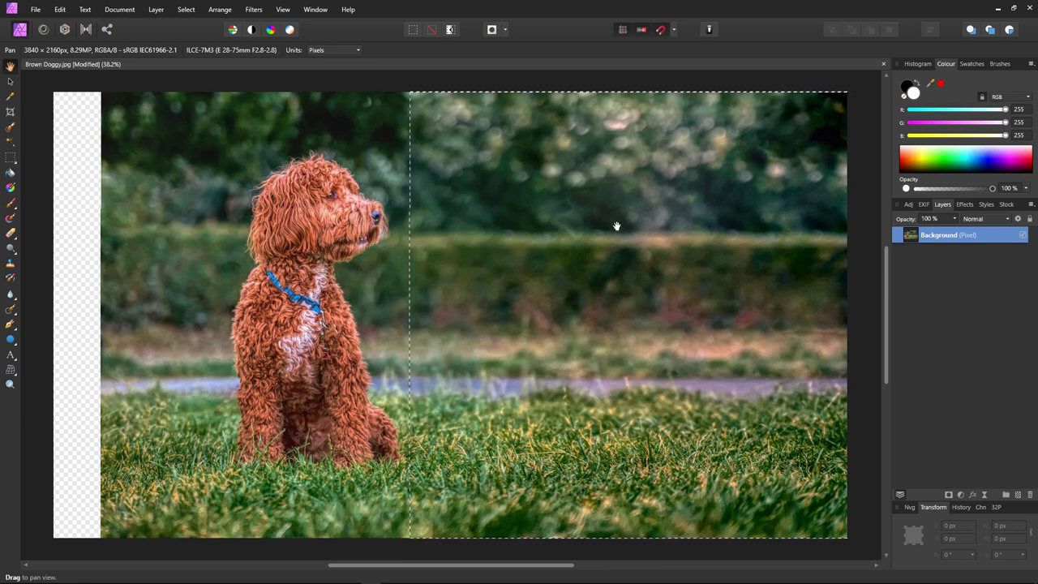
key("ctrl+z")
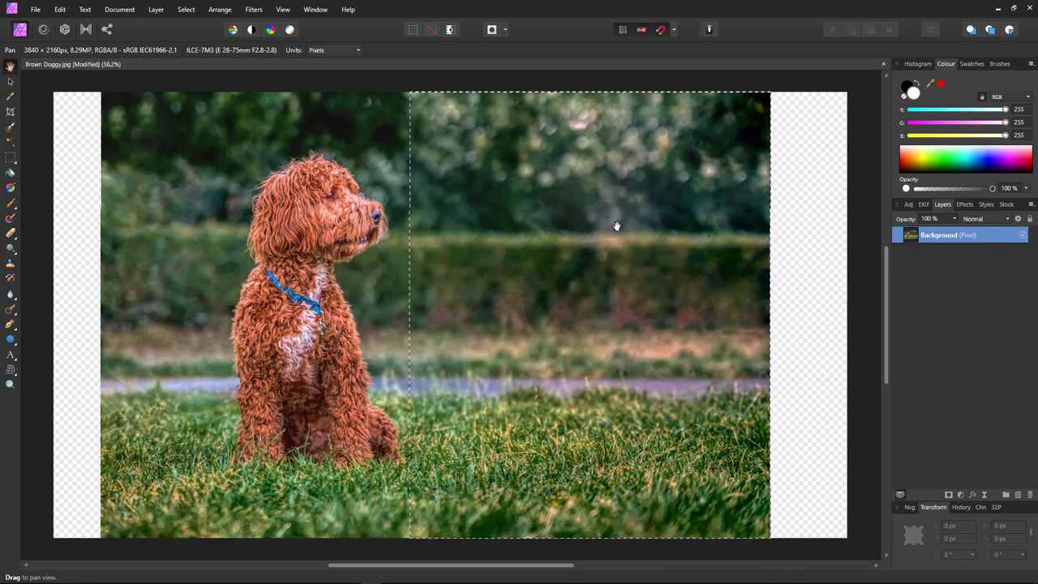
- Nudge the right section 1 px left and stretch it to the canvas's right edge, 2142 px wide
left_click(9, 82)
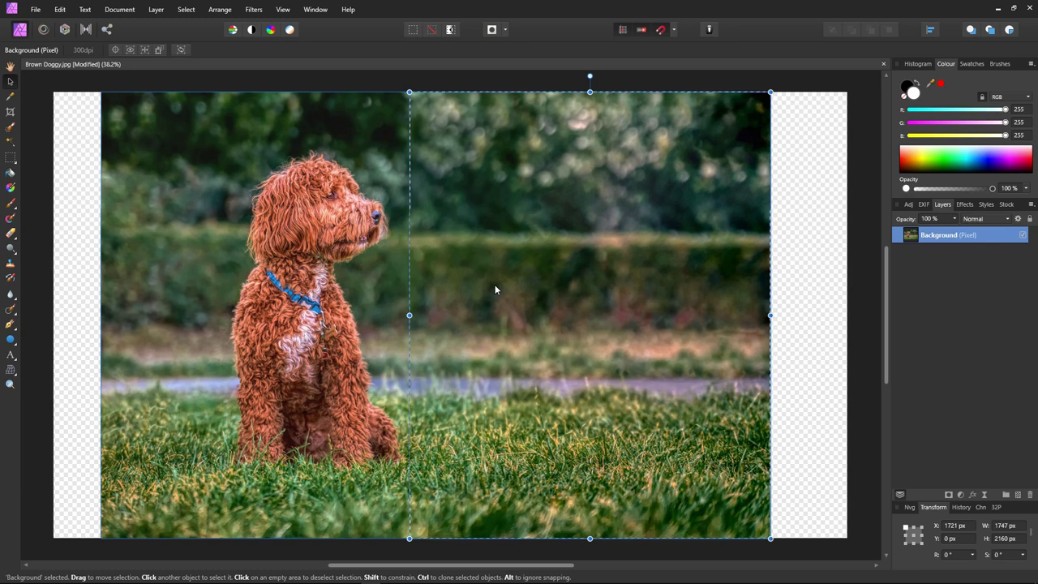
key("Left")
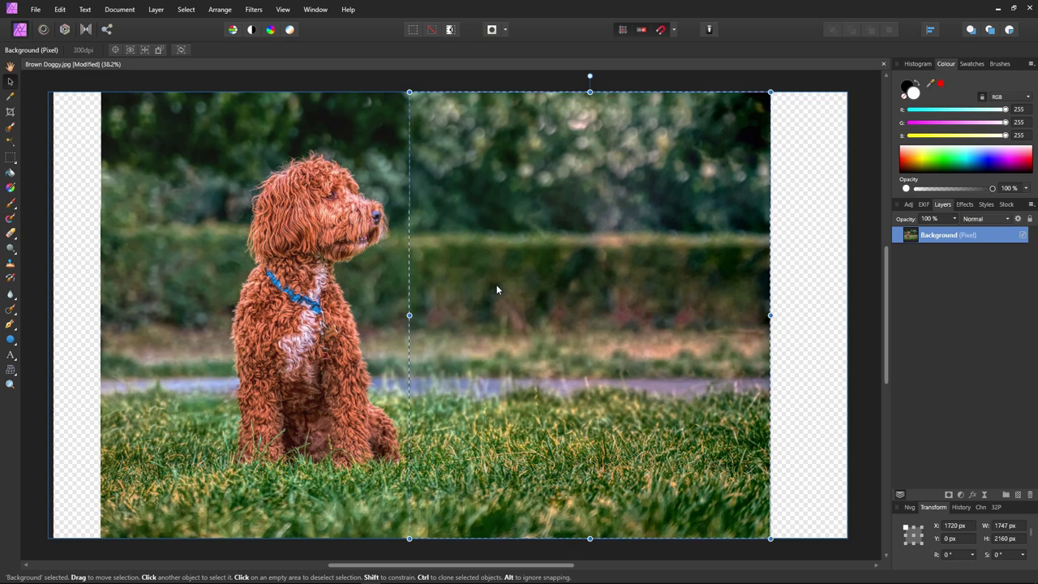
left_click_drag(770, 315, 852, 318)
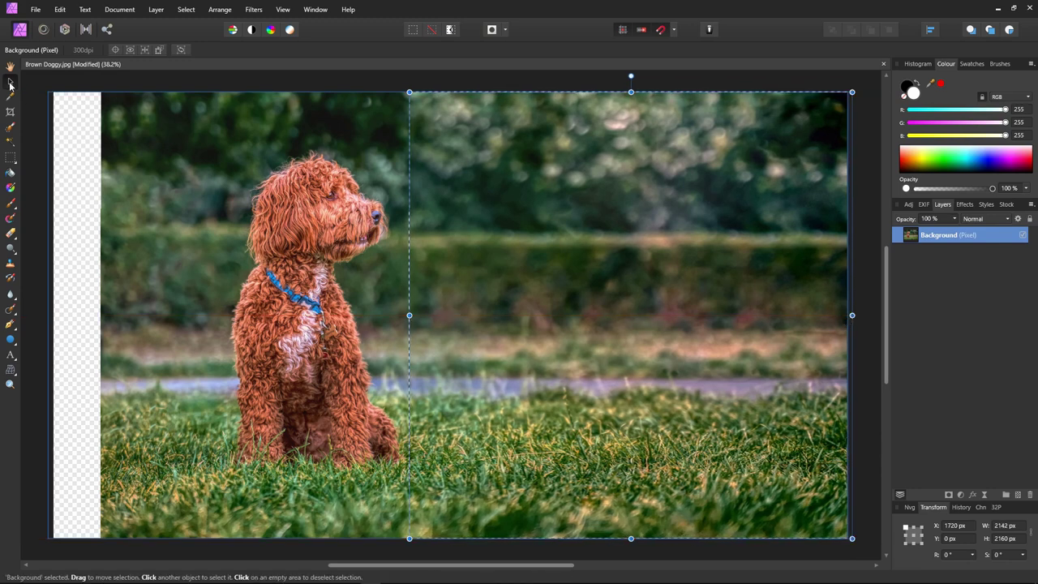
key("h")
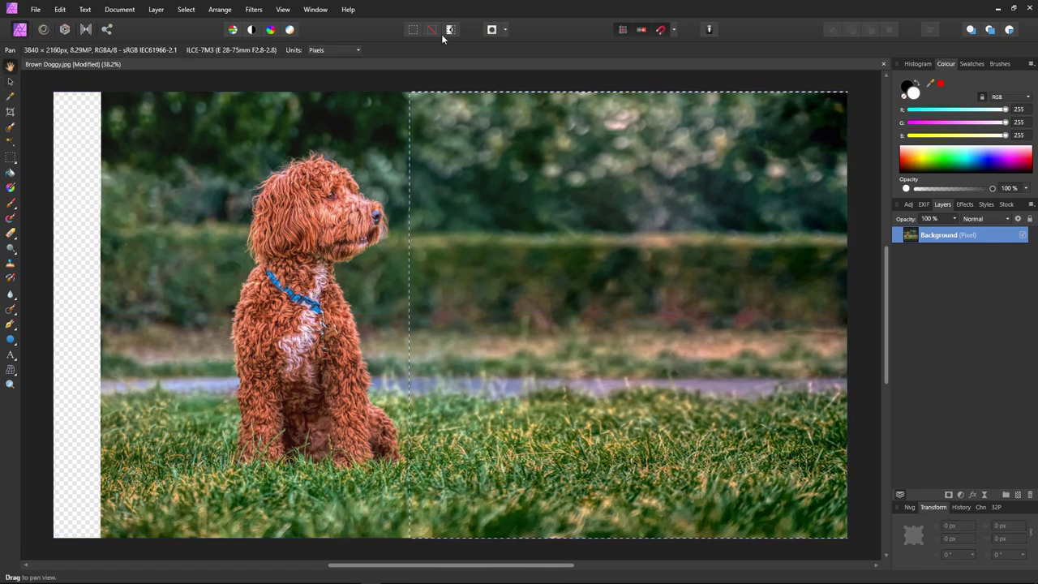
- Clear the right-side selection, then zoom and pan to inspect the stretched background
left_click(433, 30)
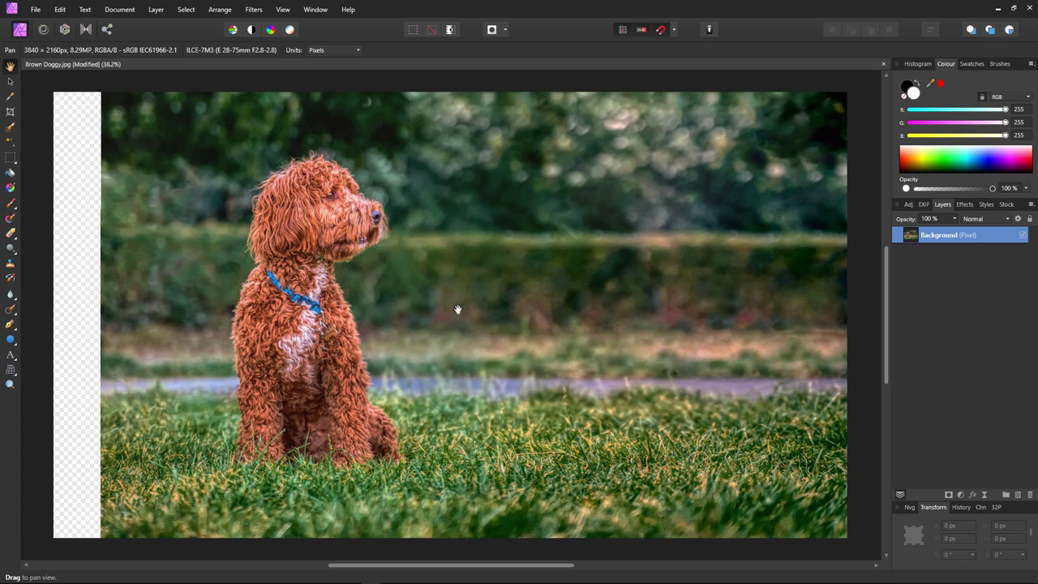
scroll(412, 303, "up", 4)
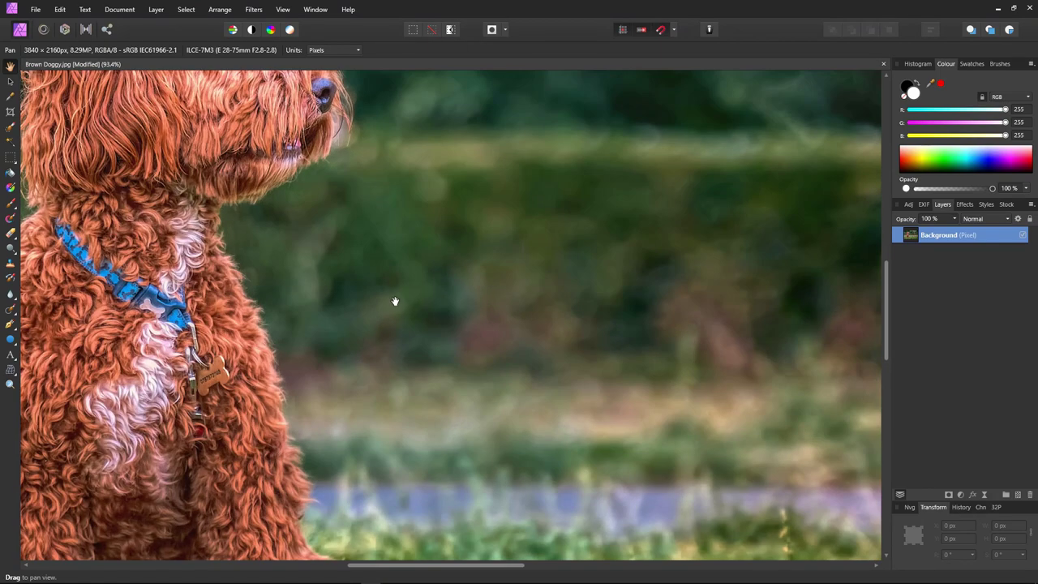
scroll(573, 281, "down", 4)
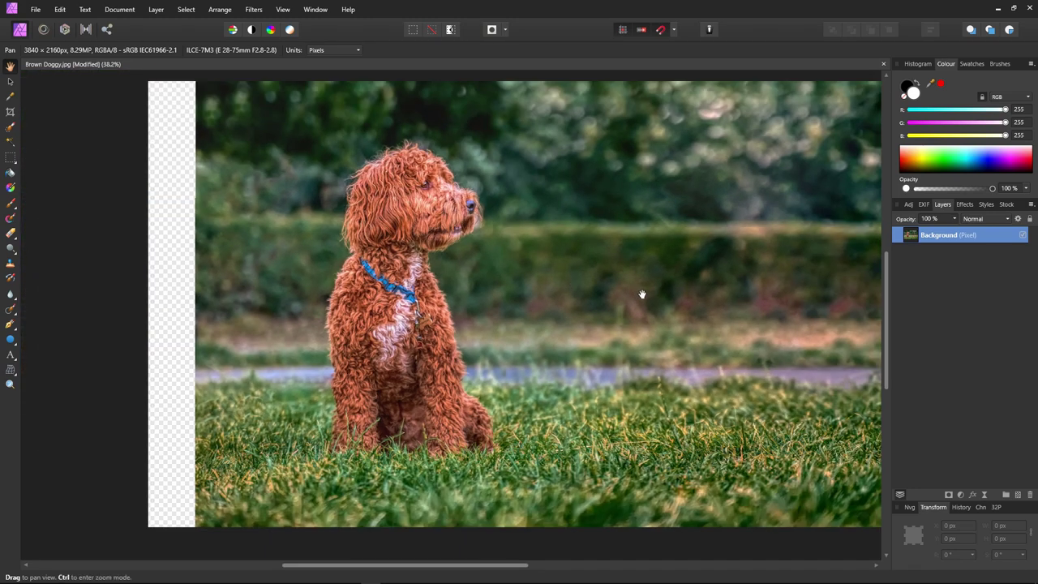
left_click_drag(641, 294, 559, 300)
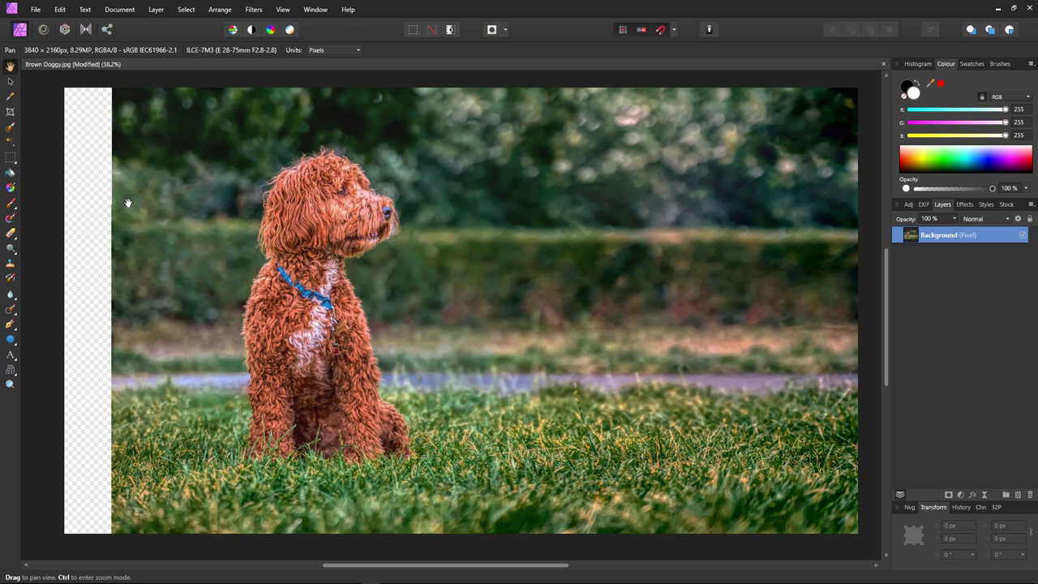
- Select a background strip left of the dog, nudge it 1 px right, stretch it to the canvas's left edge, and deselect
left_click(10, 157)
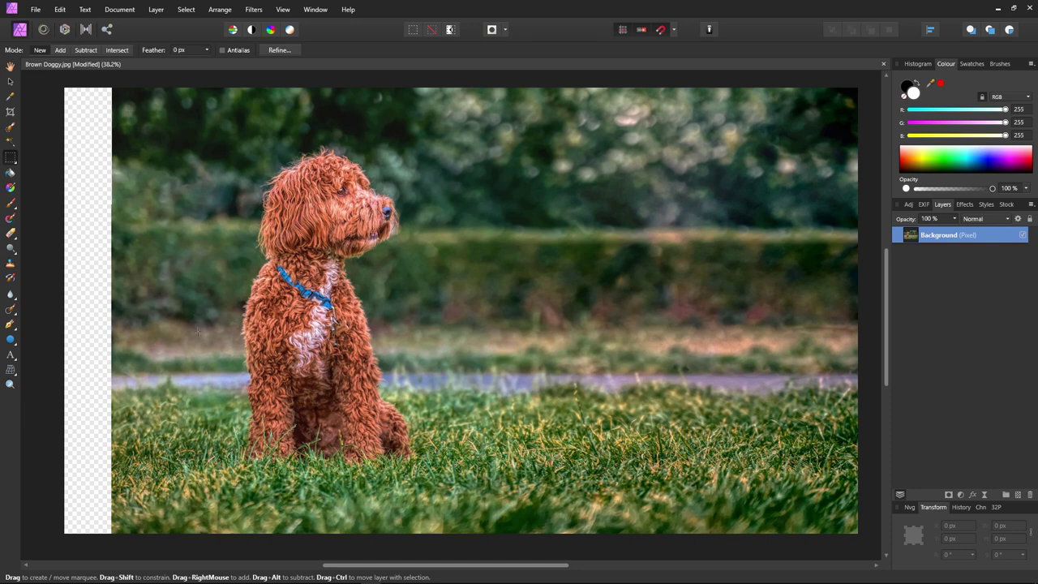
left_click_drag(238, 79, 111, 535)
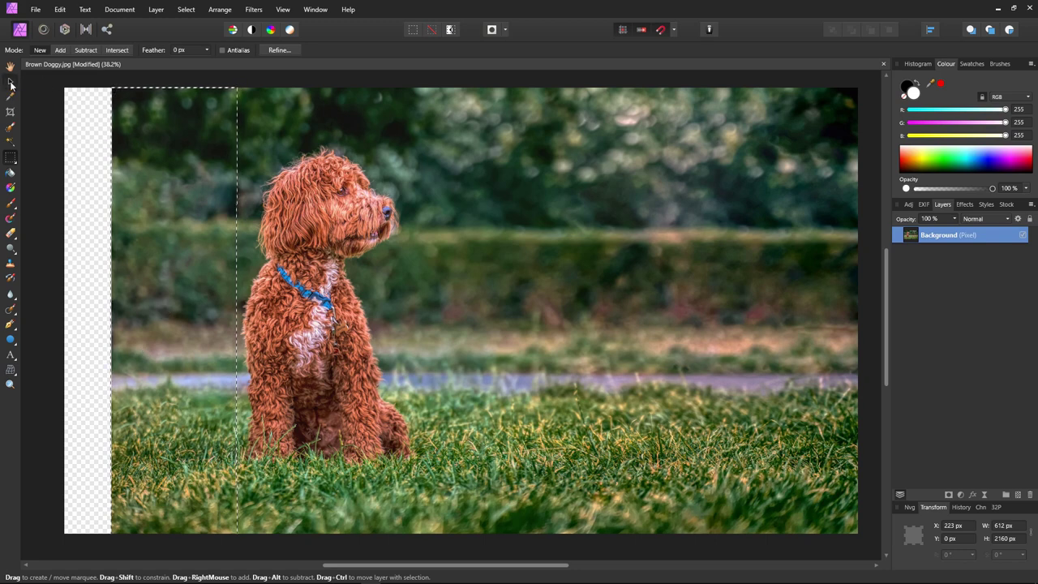
left_click(11, 82)
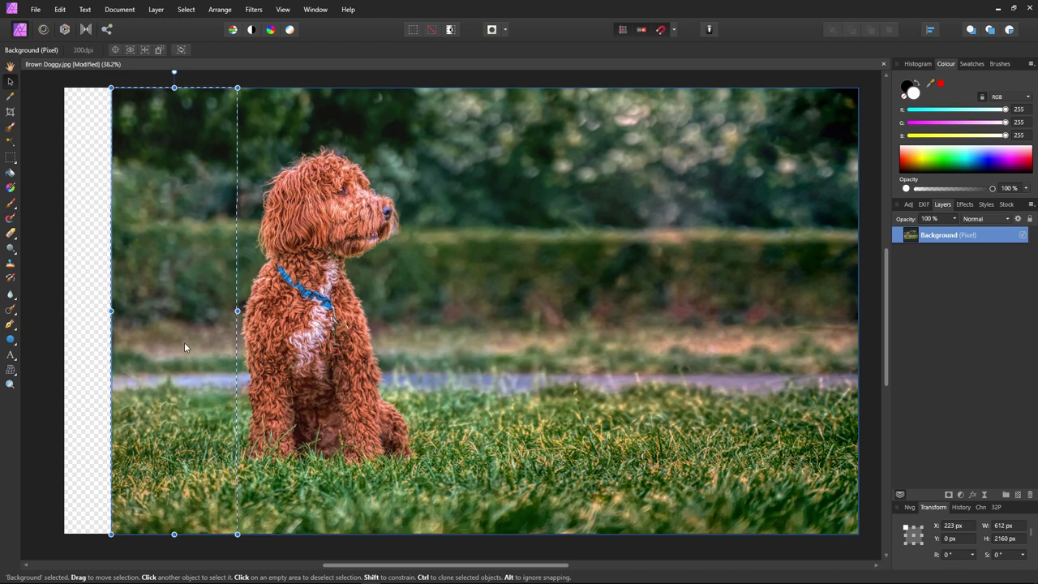
key("Right")
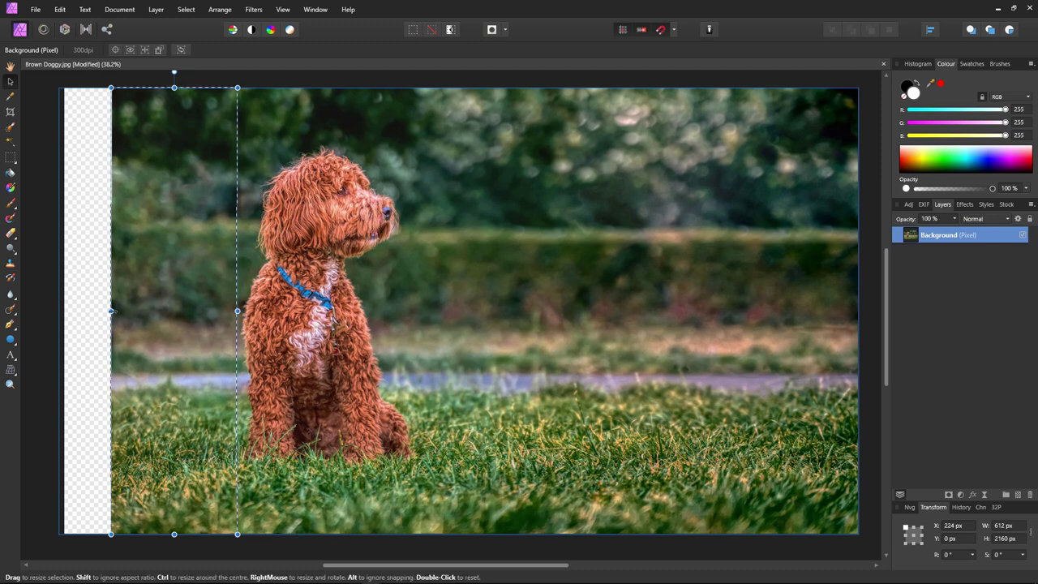
left_click_drag(111, 311, 58, 311)
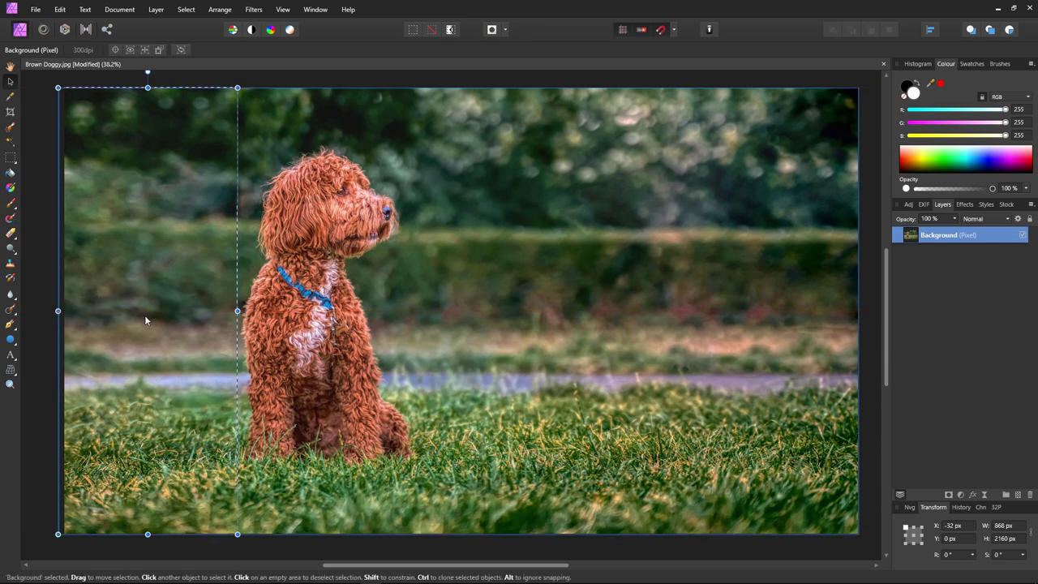
left_click(10, 66)
left_click(429, 30)
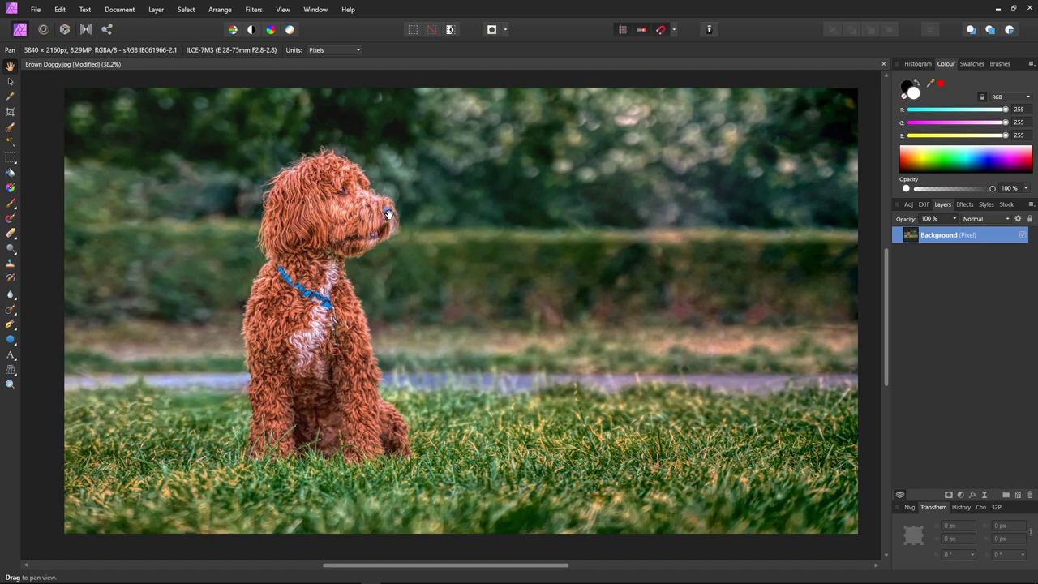
- Step back through the two earlier stretches so both side gaps are empty, and deselect
key("ctrl+shift+z")
key("ctrl+shift+z")
key("ctrl+shift+z")
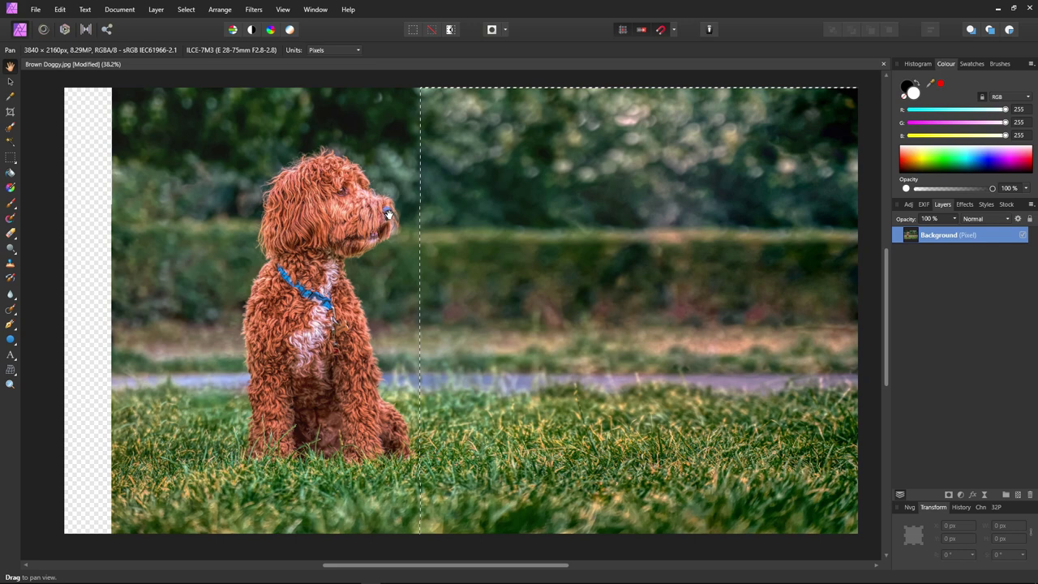
key("ctrl+shift+z")
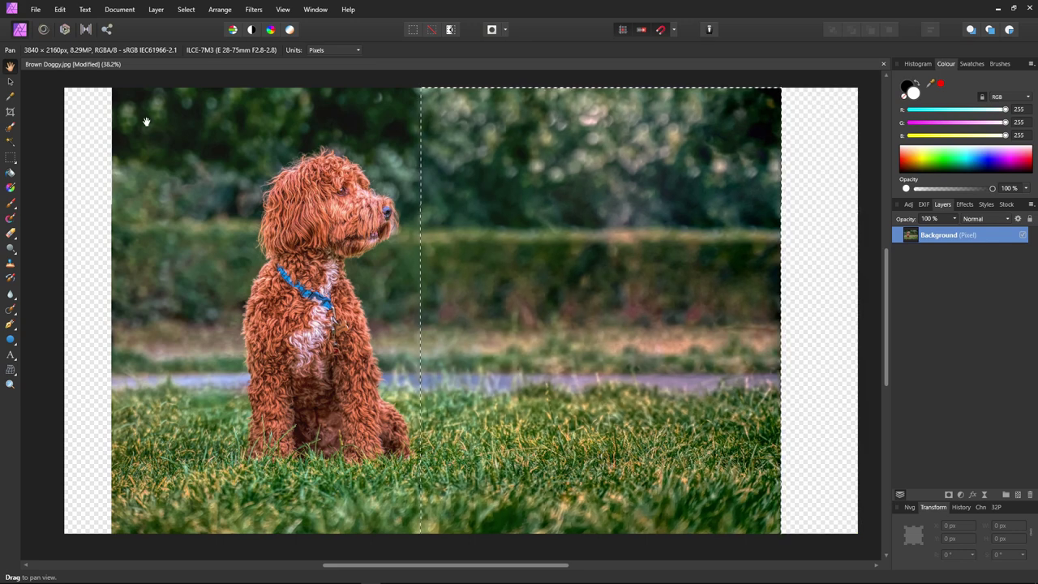
left_click(432, 31)
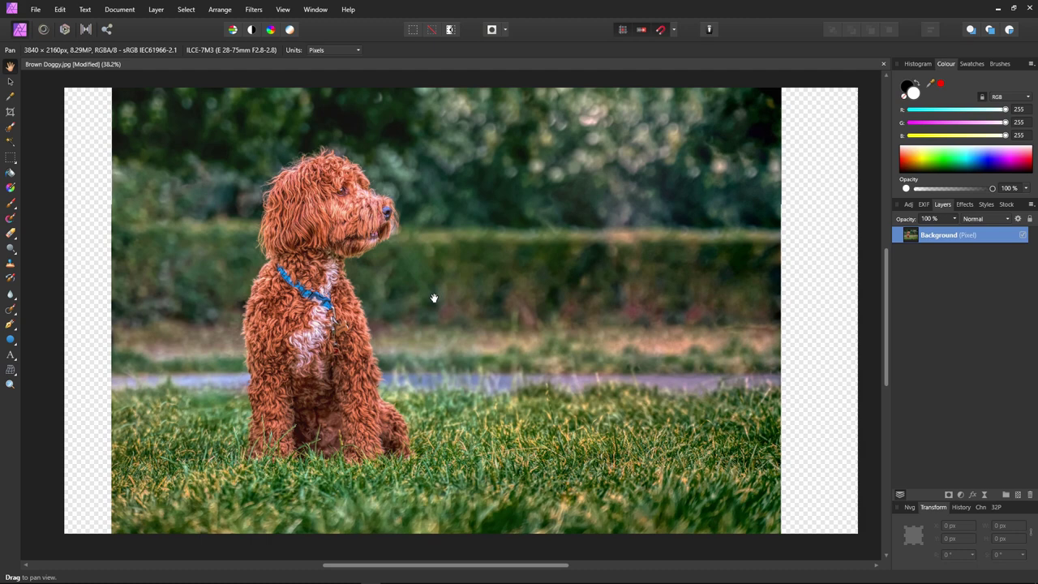
- Marquee-select the background right of the dog and widen its left and right edges in Quick Mask
left_click(11, 158)
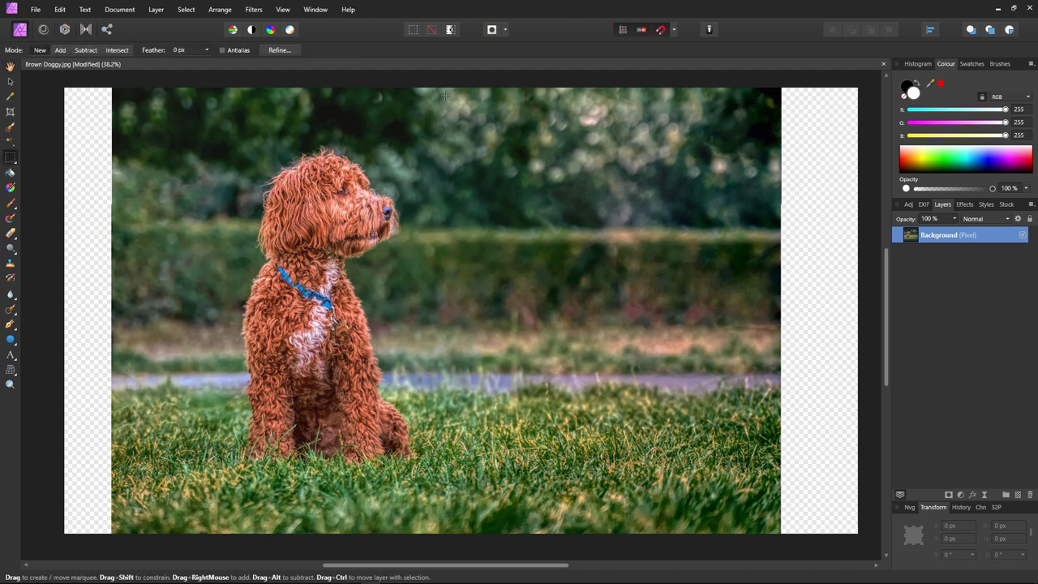
left_click_drag(445, 84, 785, 537)
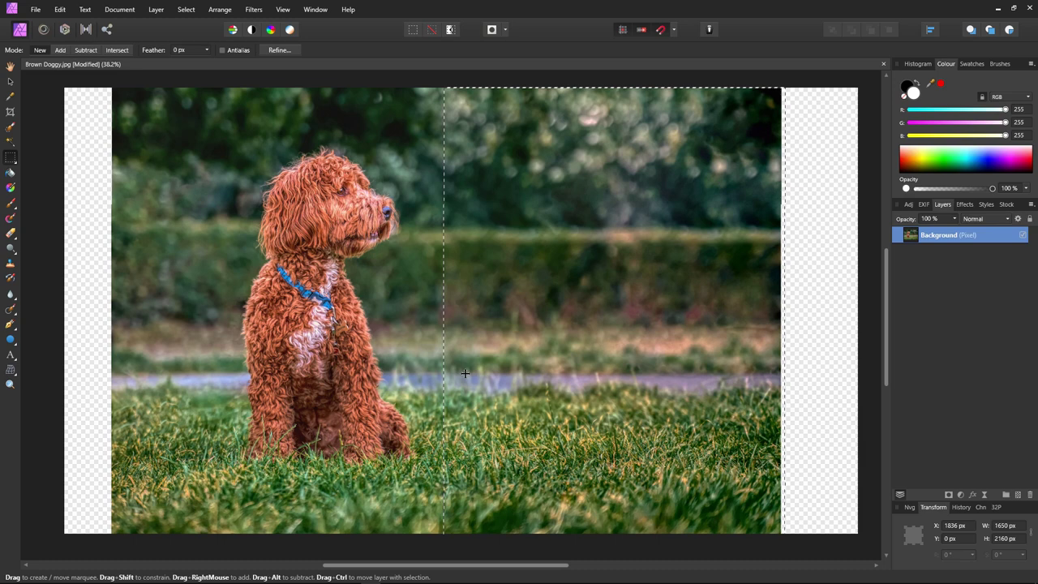
key("q")
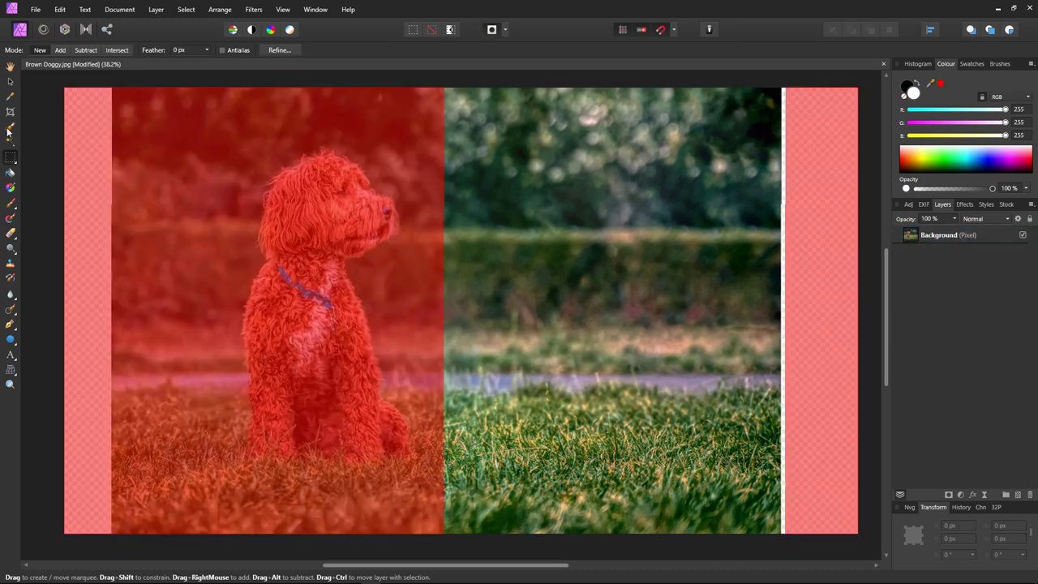
left_click(10, 81)
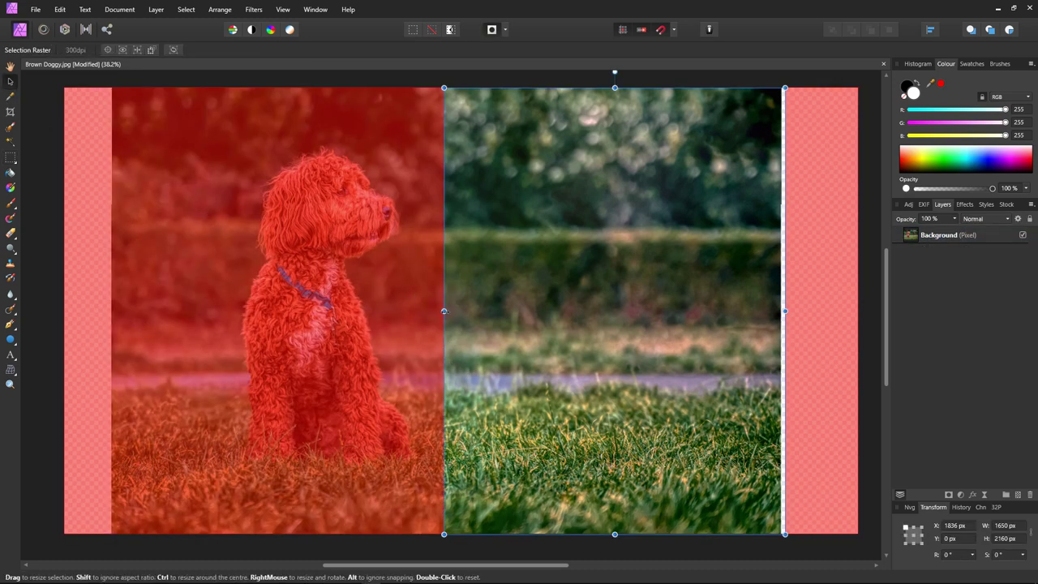
left_click_drag(445, 311, 418, 311)
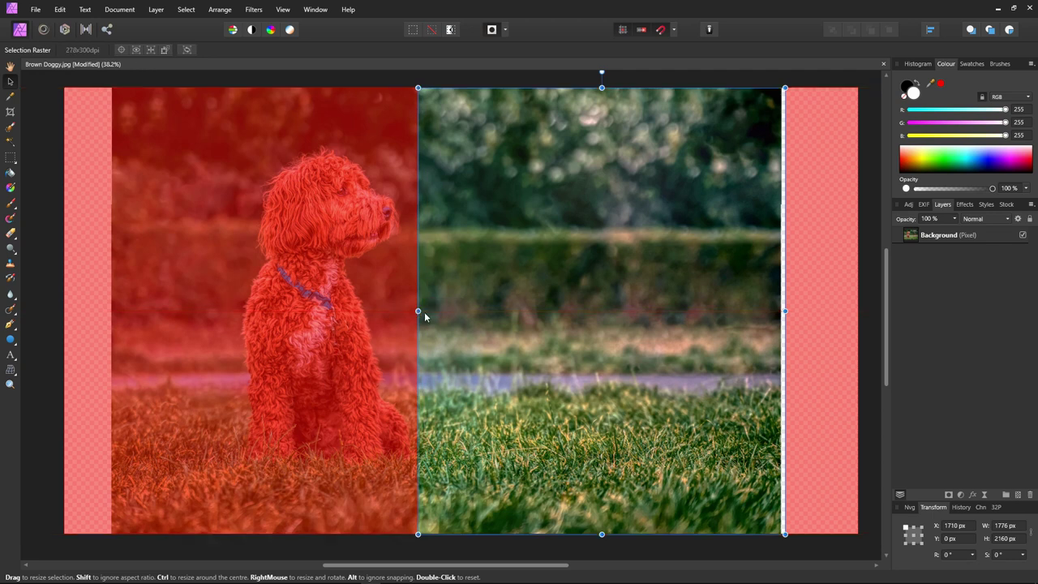
left_click_drag(784, 311, 786, 311)
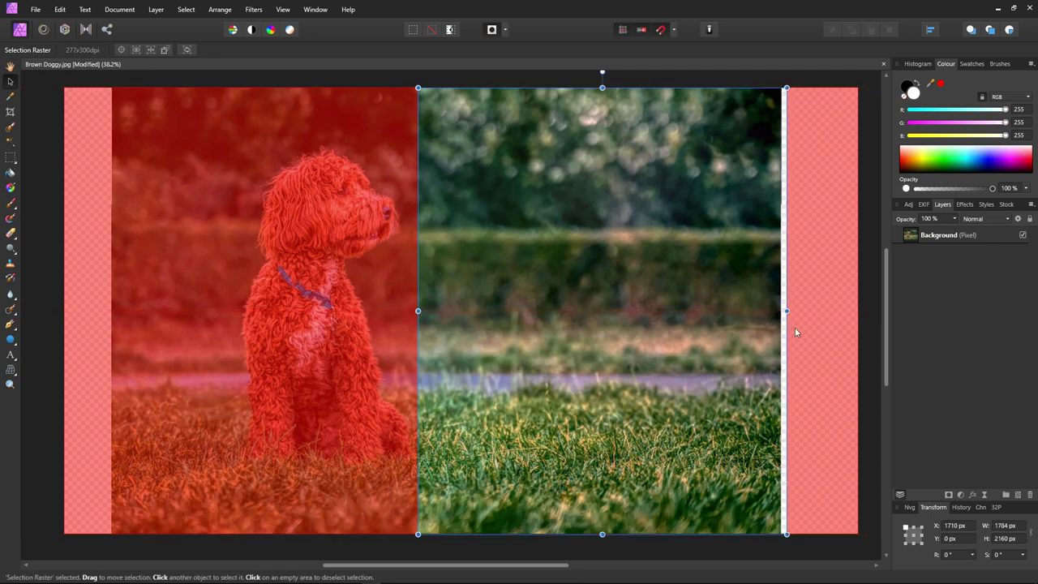
left_click(623, 314)
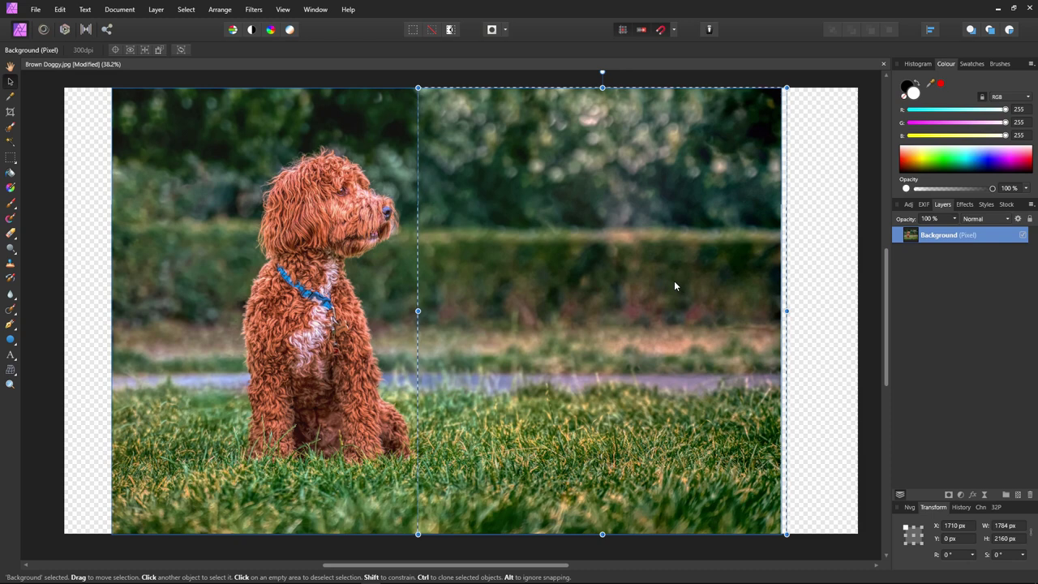
- Duplicate the selected right background with Ctrl+J and stretch it to the right canvas edge (2161 px wide)
key("ctrl+j")
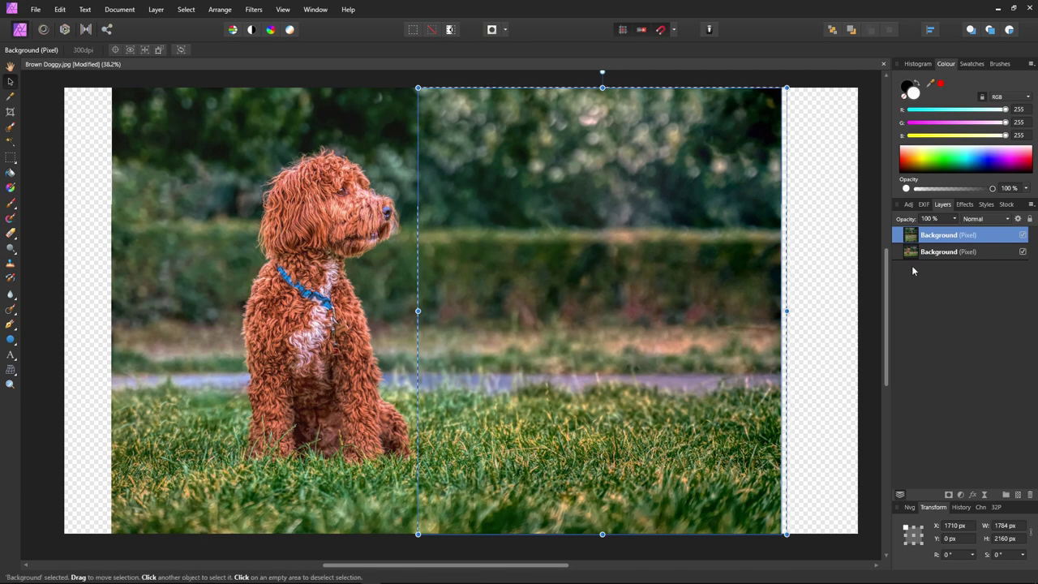
left_click_drag(787, 311, 853, 318)
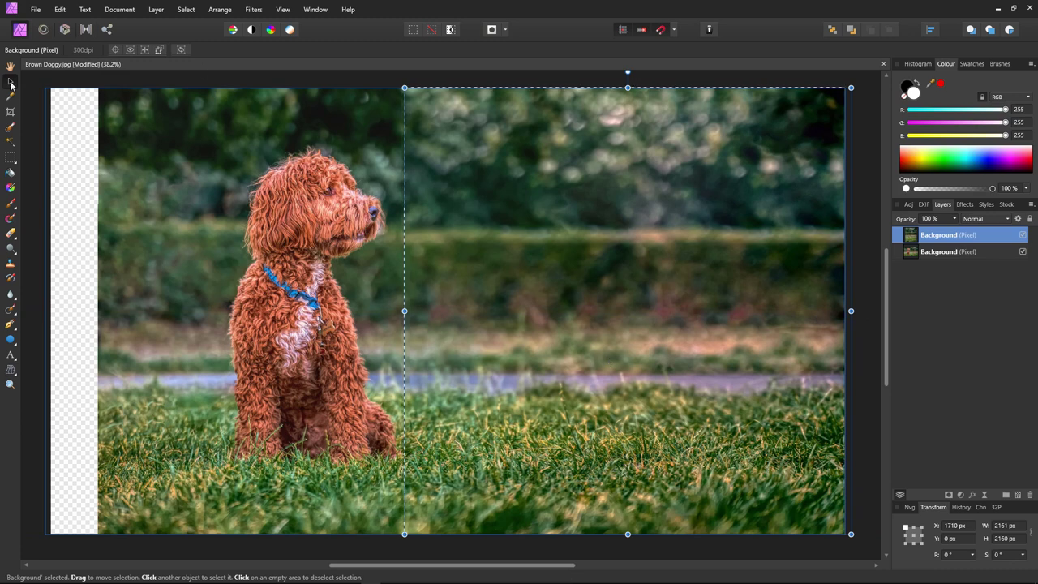
- Deselect, reposition the view, and Merge Down the stretched copy into the Background layer
left_click(431, 30)
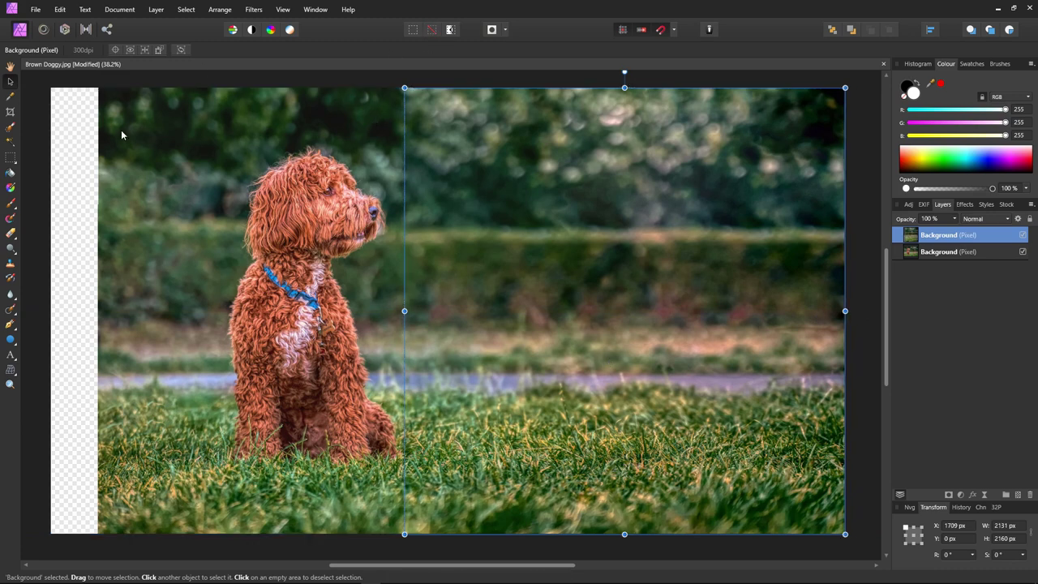
left_click(11, 67)
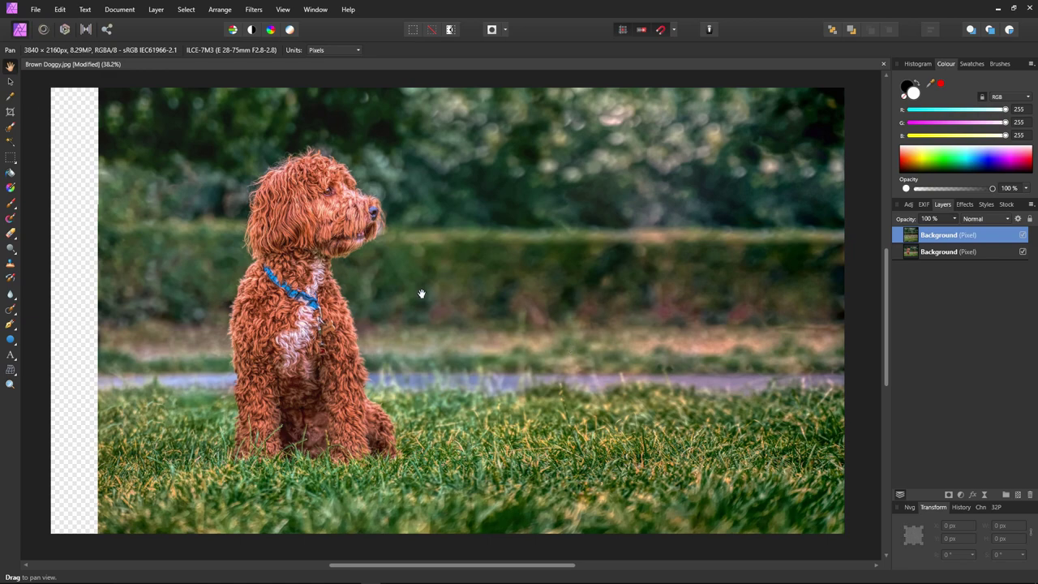
scroll(451, 290, "up", 3)
scroll(452, 290, "down", 3)
mouse_move(614, 300)
left_mouse_down()
mouse_move(593, 303)
mouse_move(603, 306)
left_mouse_up()
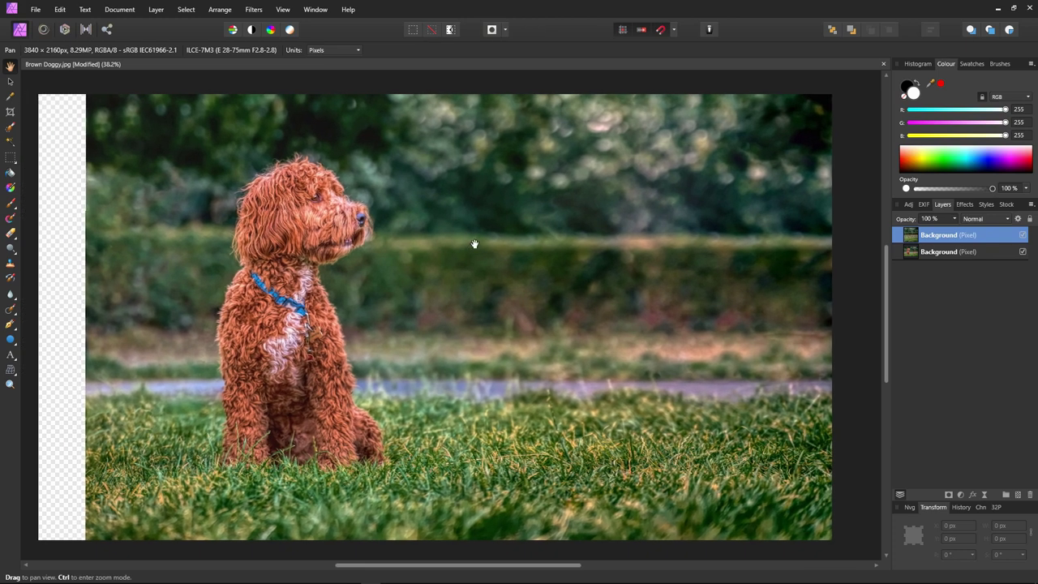
right_click(934, 239)
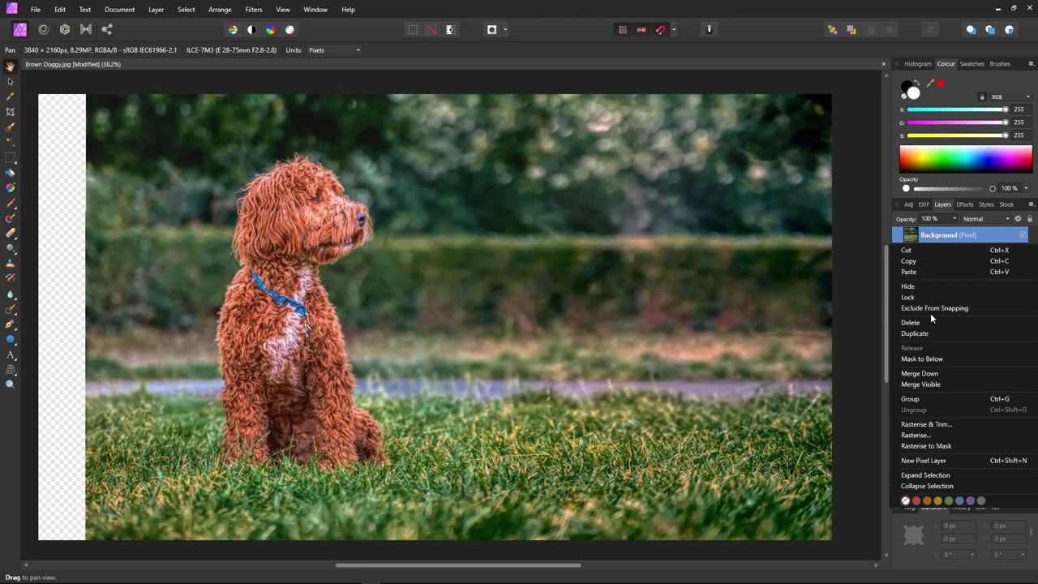
left_click(931, 374)
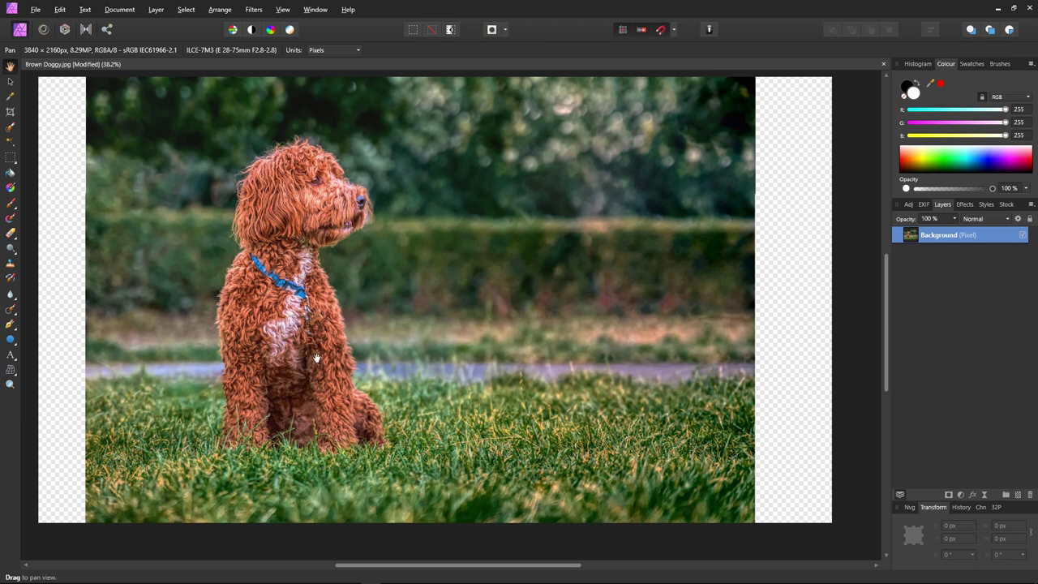
- Select a 575 × 2160 px full-height background strip right of the dog and duplicate it to a new layer
left_click(10, 160)
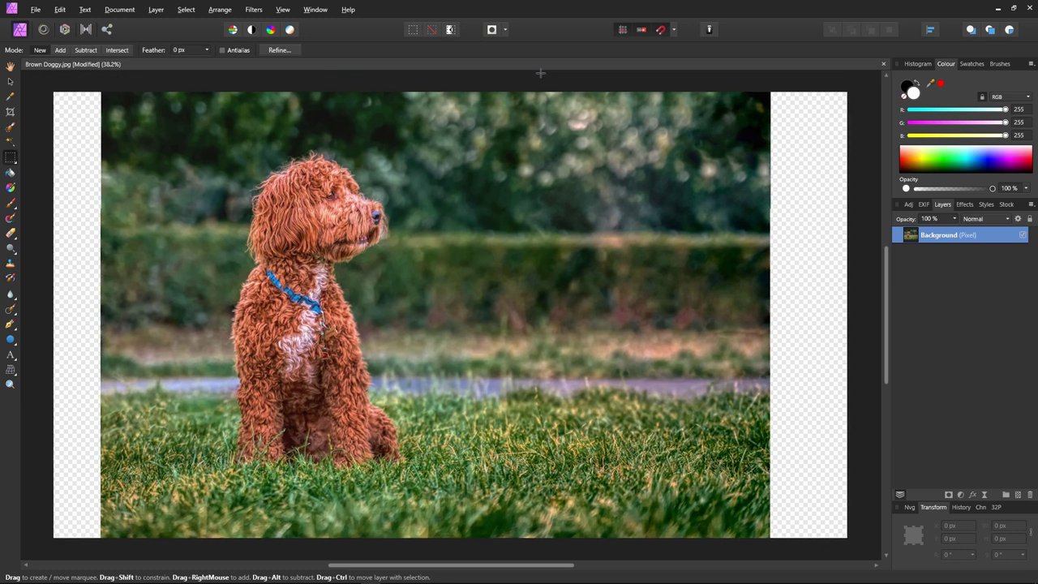
left_click_drag(552, 80, 641, 325)
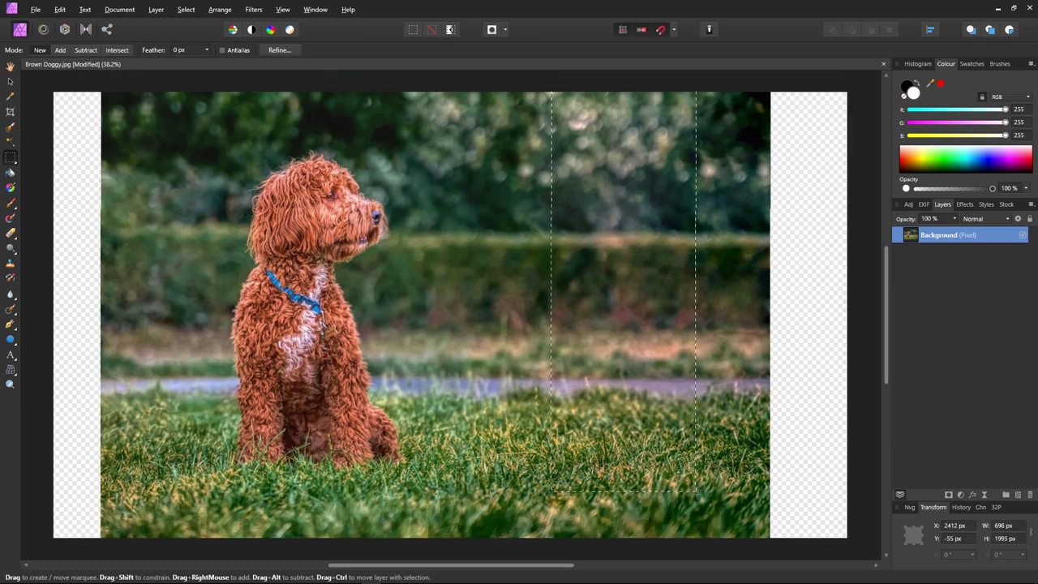
left_click_drag(698, 493, 671, 535)
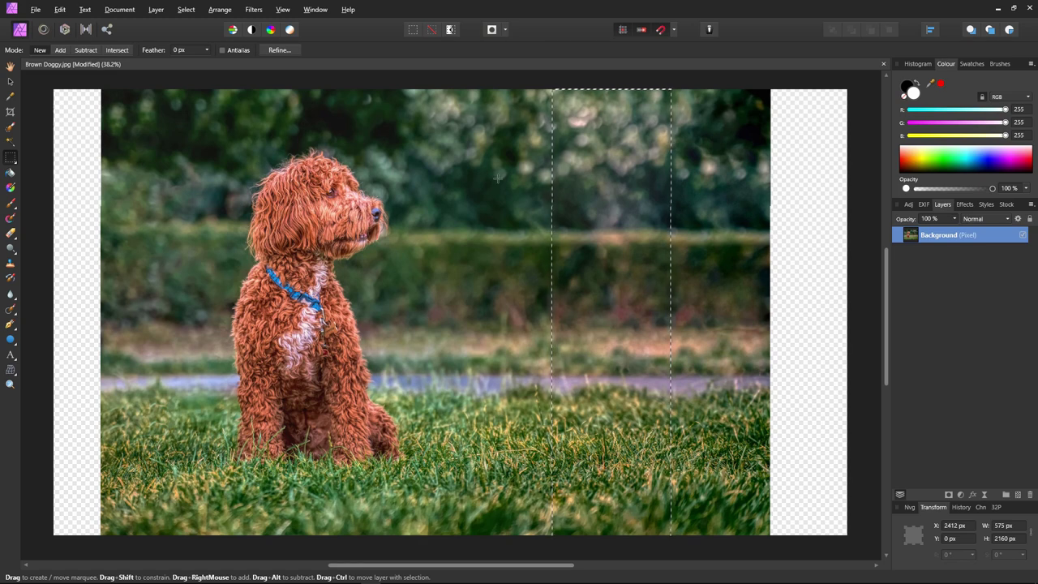
key("ctrl+j")
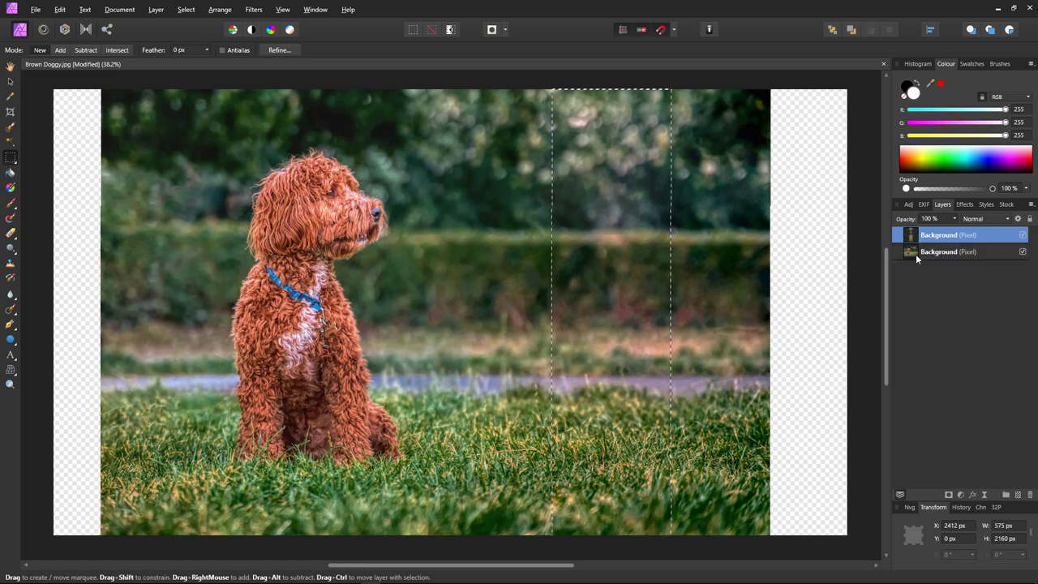
- Slide the copied strip to the right canvas edge and deselect it
left_click(10, 82)
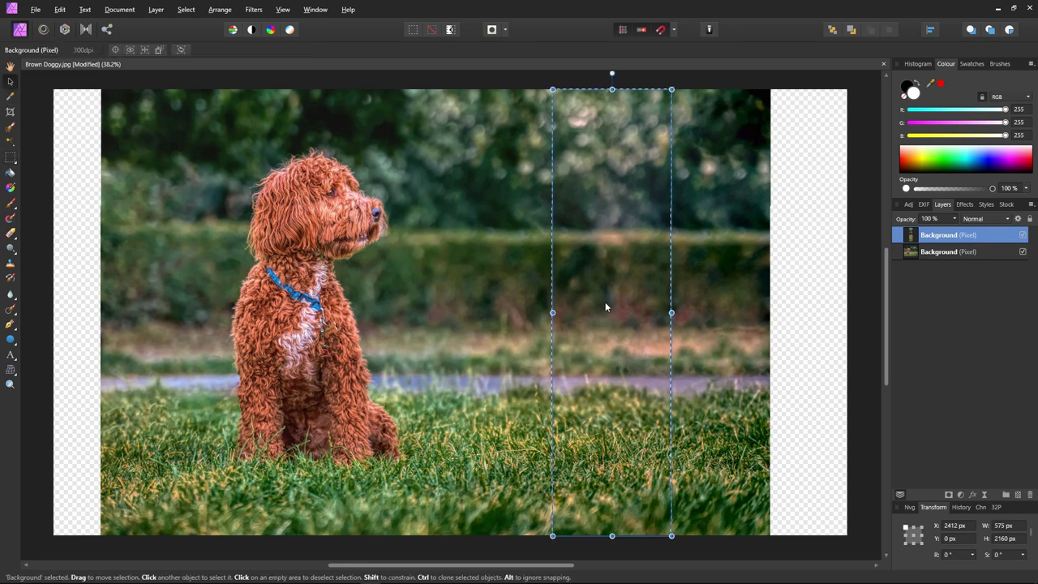
left_click_drag(612, 308, 789, 312)
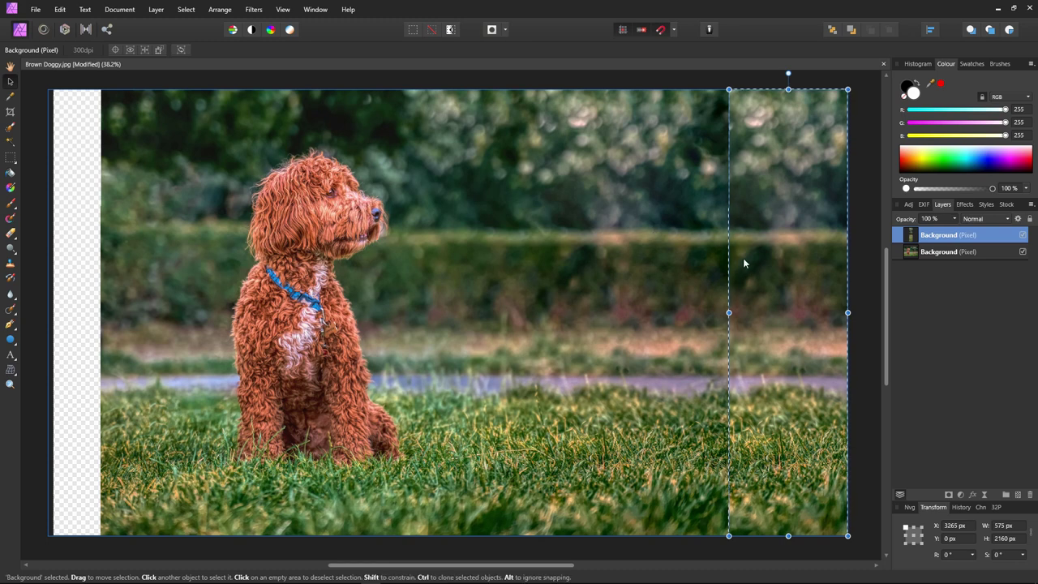
left_click(431, 30)
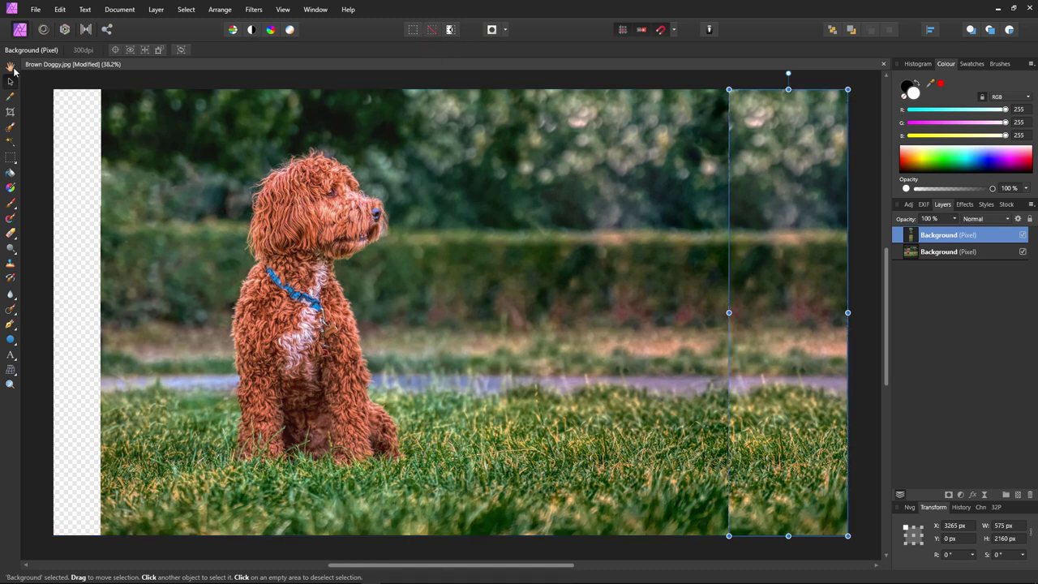
- Add a mask to the strip layer and set a black Paint Brush to 100% opacity, 0% hardness
left_click(12, 67)
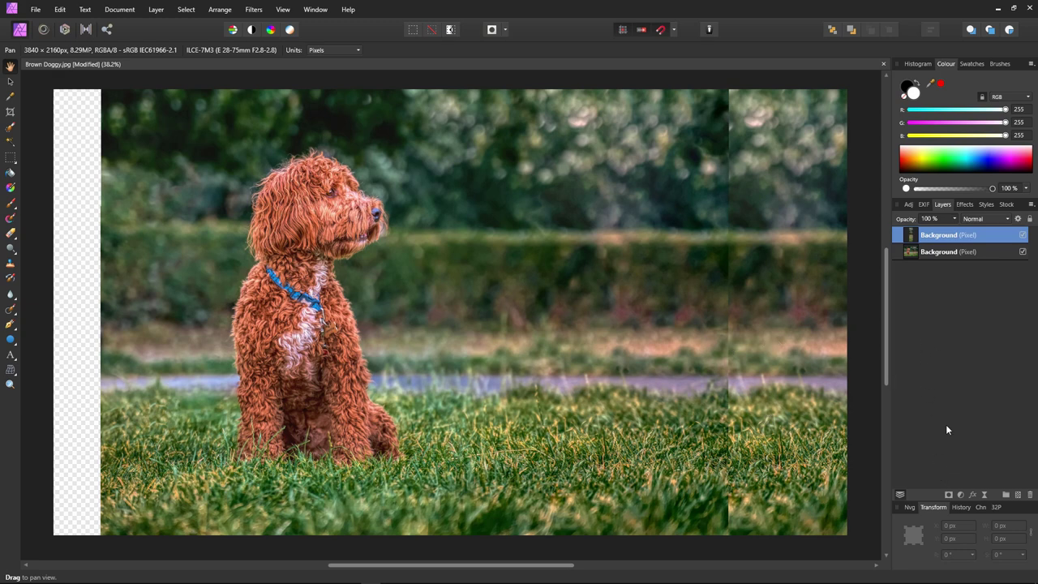
left_click(948, 494)
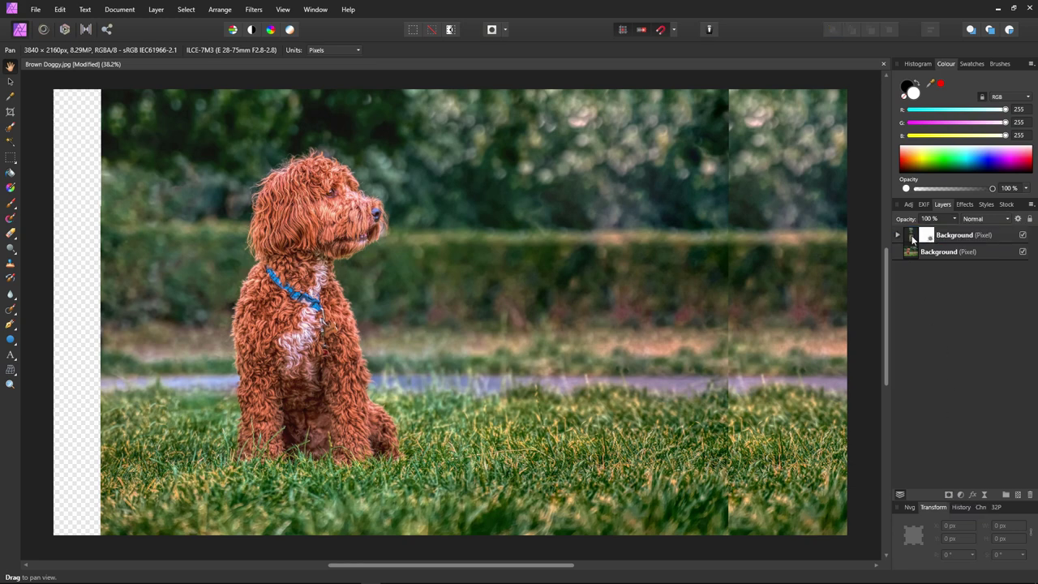
left_click(10, 204)
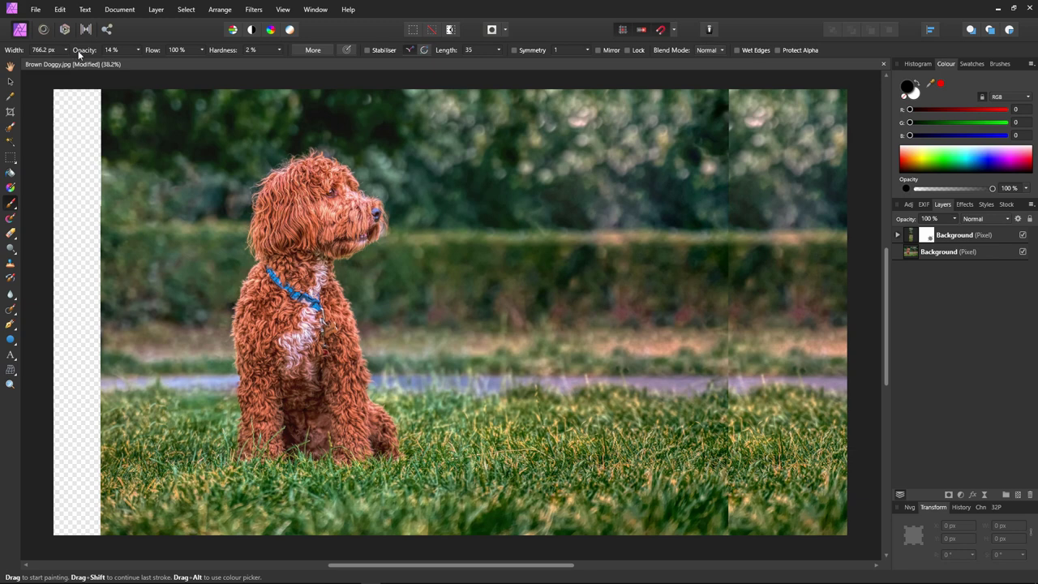
left_click(139, 51)
left_click(279, 50)
- Paint black on the strip's mask along the right seam through treeline, hedge and grass
mouse_move(741, 204)
left_mouse_down()
mouse_move(768, 212)
mouse_move(740, 199)
mouse_move(724, 200)
mouse_move(721, 213)
mouse_move(724, 129)
mouse_move(723, 487)
mouse_move(725, 294)
left_mouse_up()
left_click(897, 234)
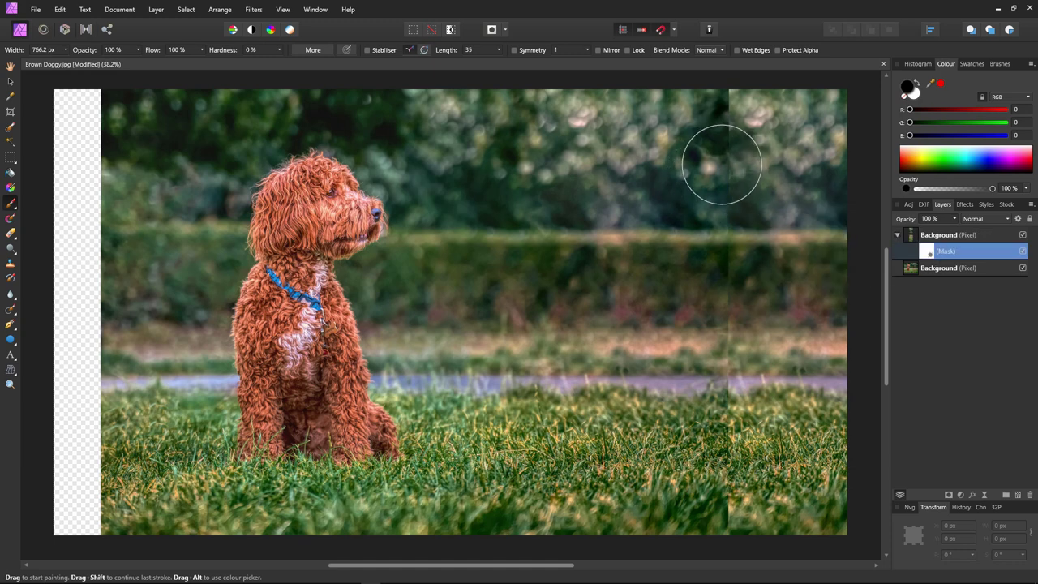
mouse_move(723, 167)
left_mouse_down()
mouse_move(728, 133)
mouse_move(722, 175)
left_mouse_up()
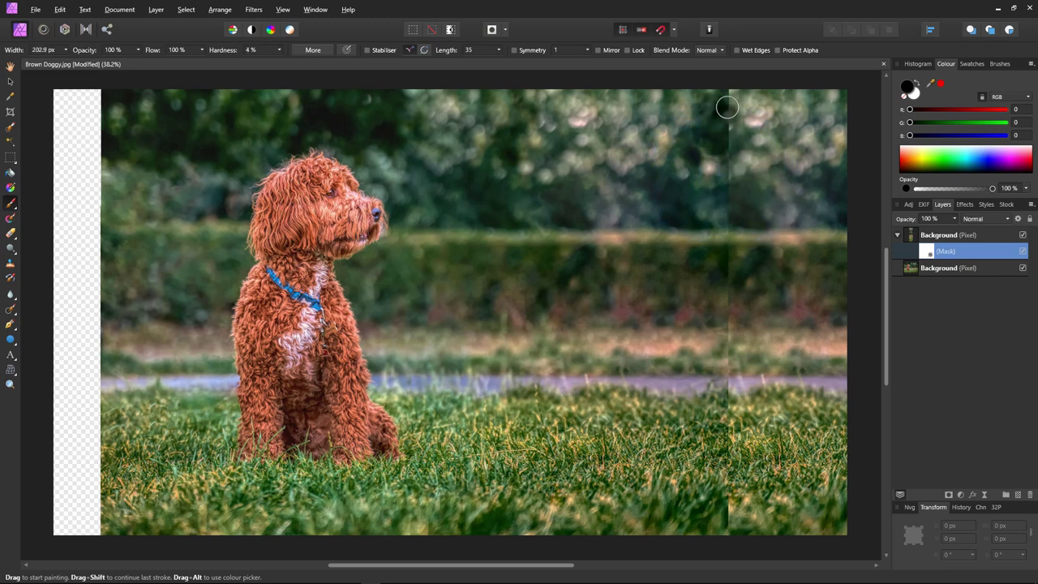
left_click_drag(728, 97, 728, 343)
left_click_drag(724, 410, 729, 538)
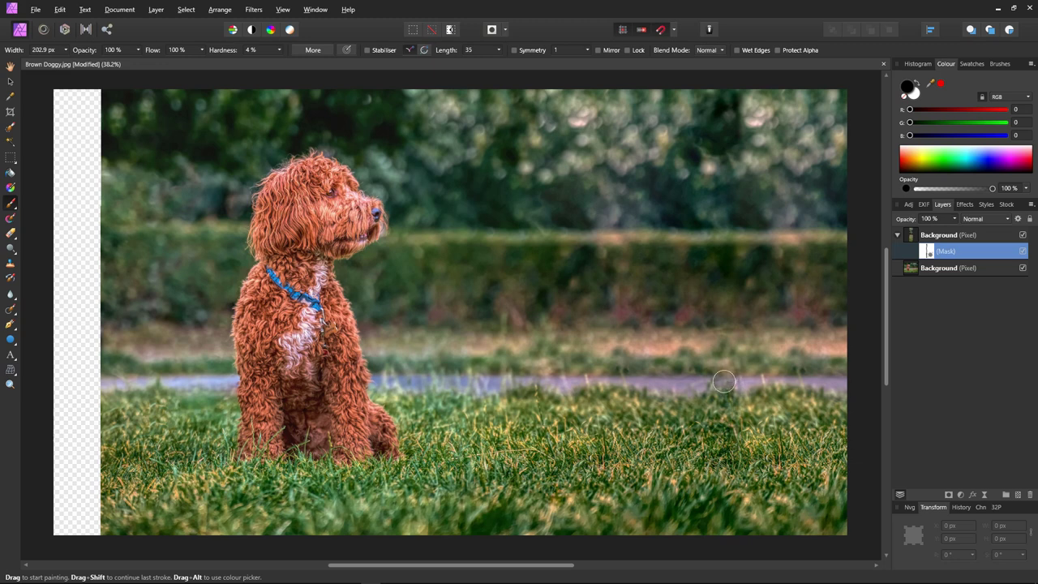
left_click_drag(728, 506, 733, 398)
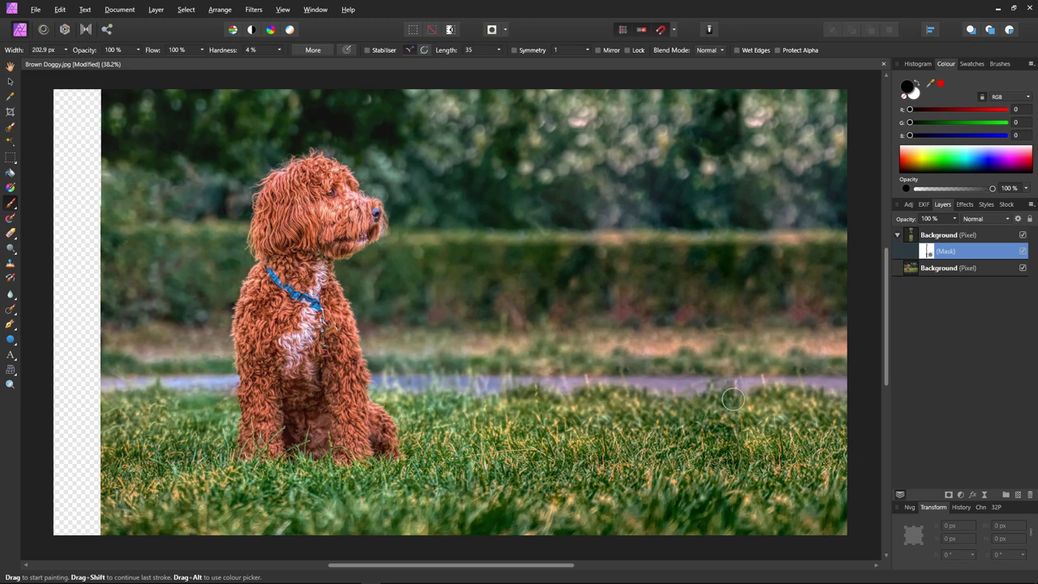
left_click_drag(734, 287, 729, 235)
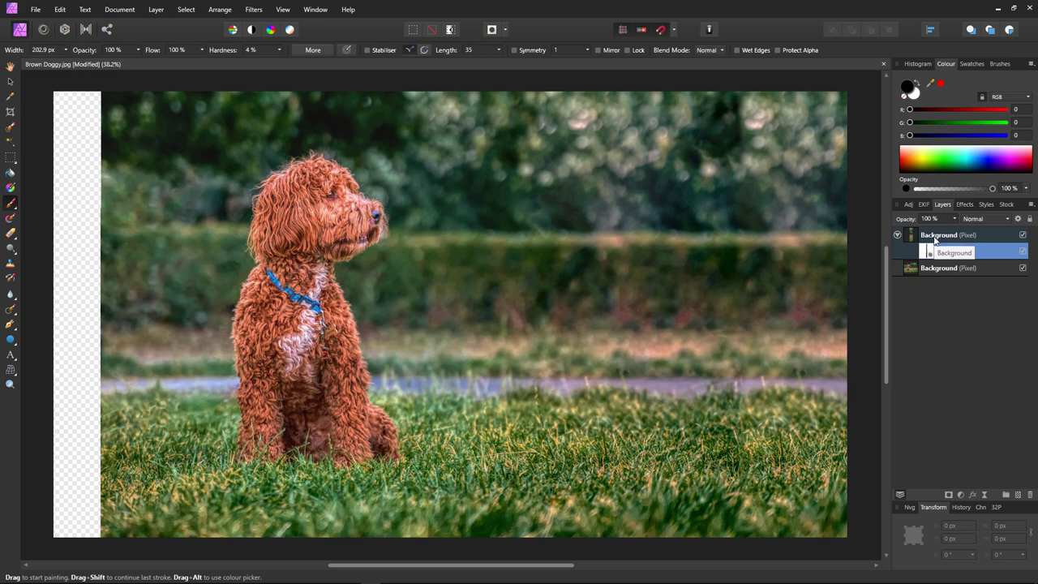
- Merge Down the masked right strip layer into the Background
right_click(933, 236)
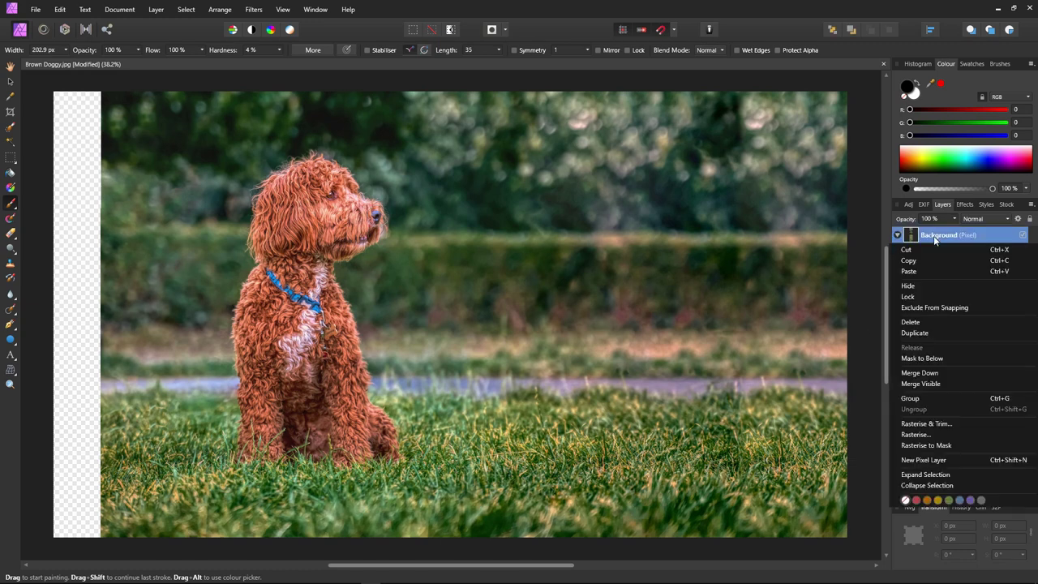
left_click(940, 373)
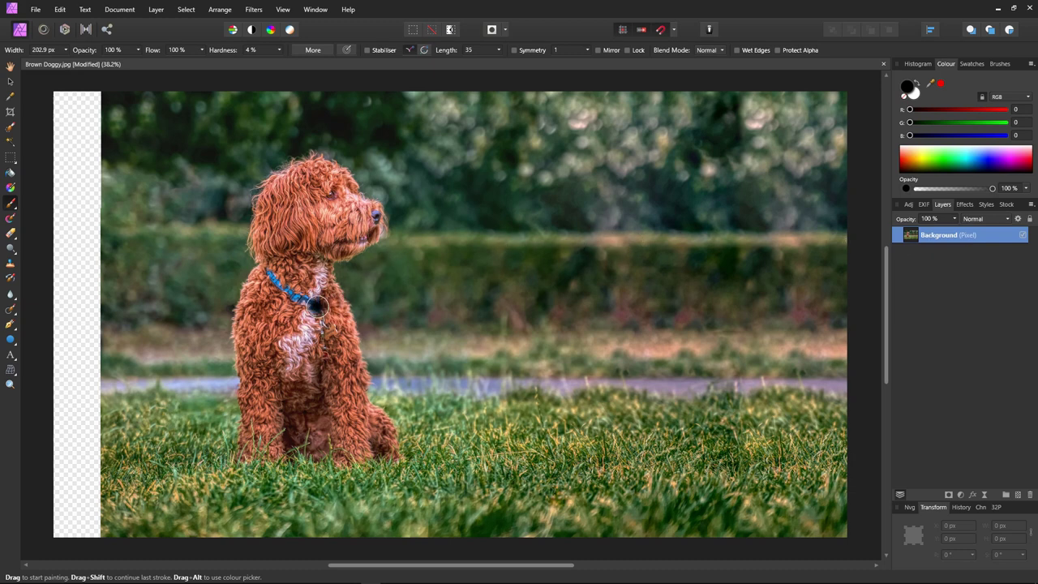
scroll(317, 300, "down", 1)
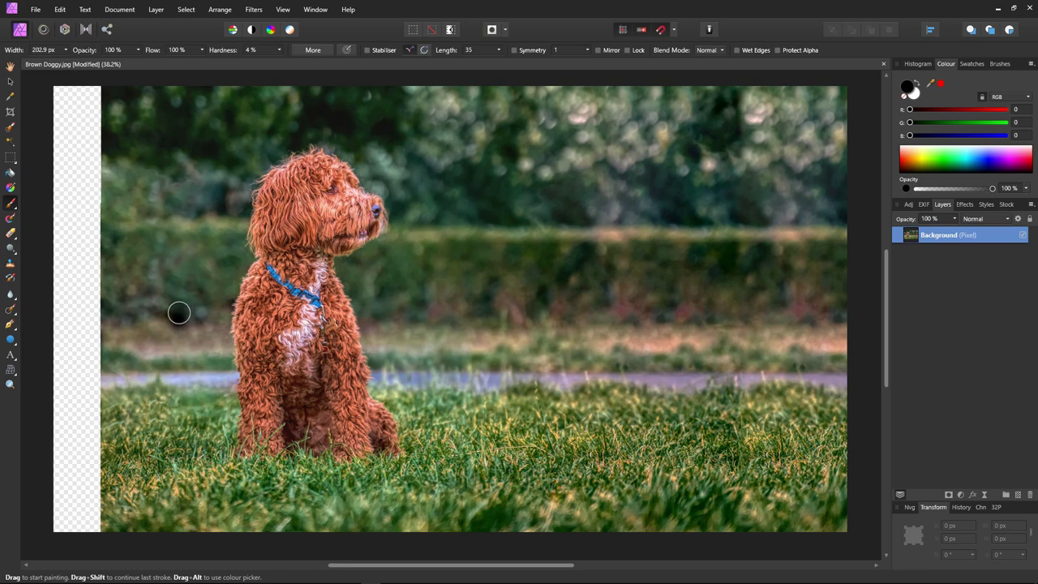
- Copy a 504 × 2160 px strip left of the dog to a new layer and slide it to the left edge
left_click(10, 156)
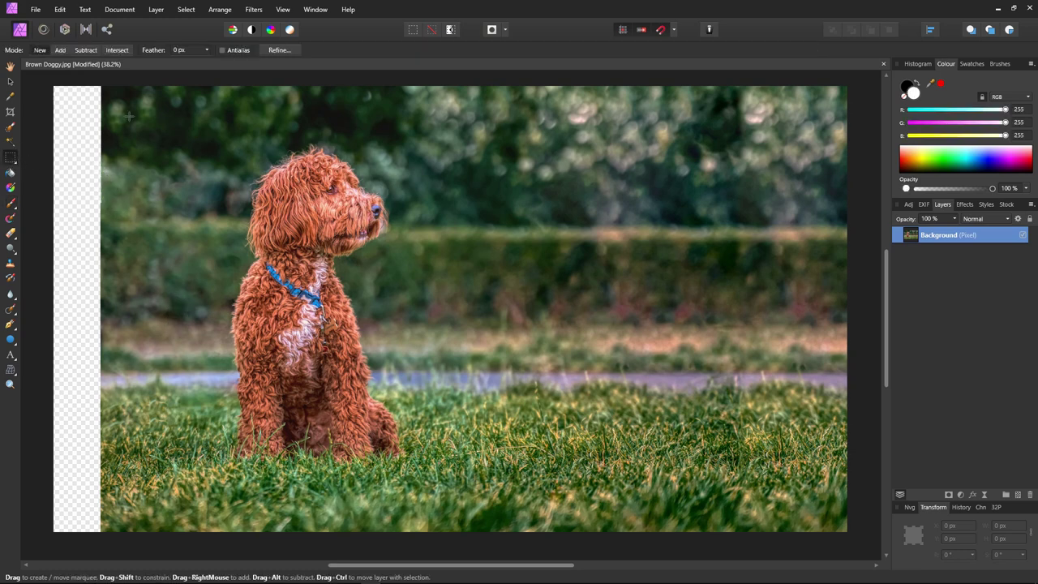
left_click_drag(110, 82, 214, 536)
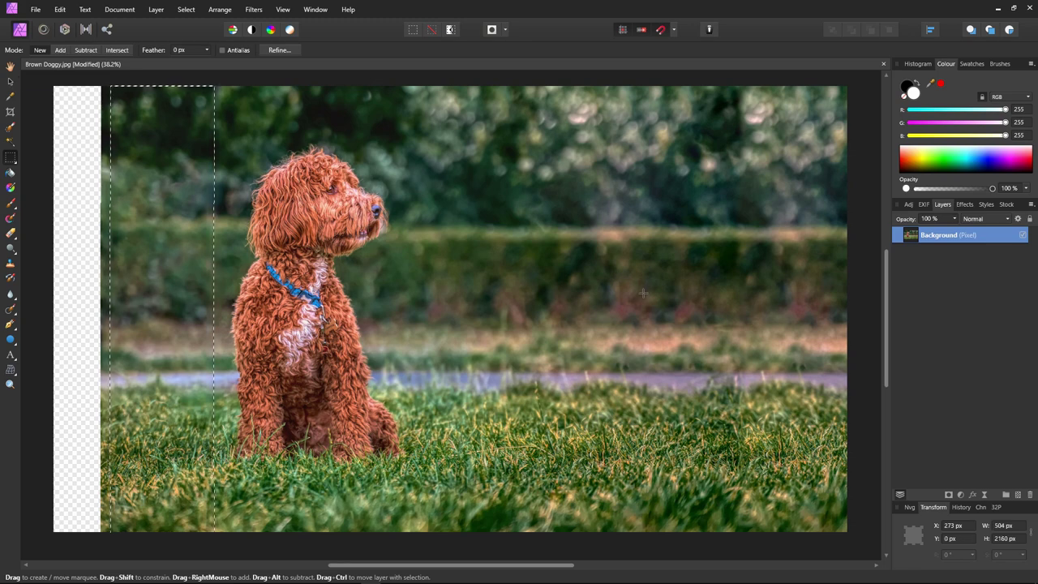
key("ctrl+j")
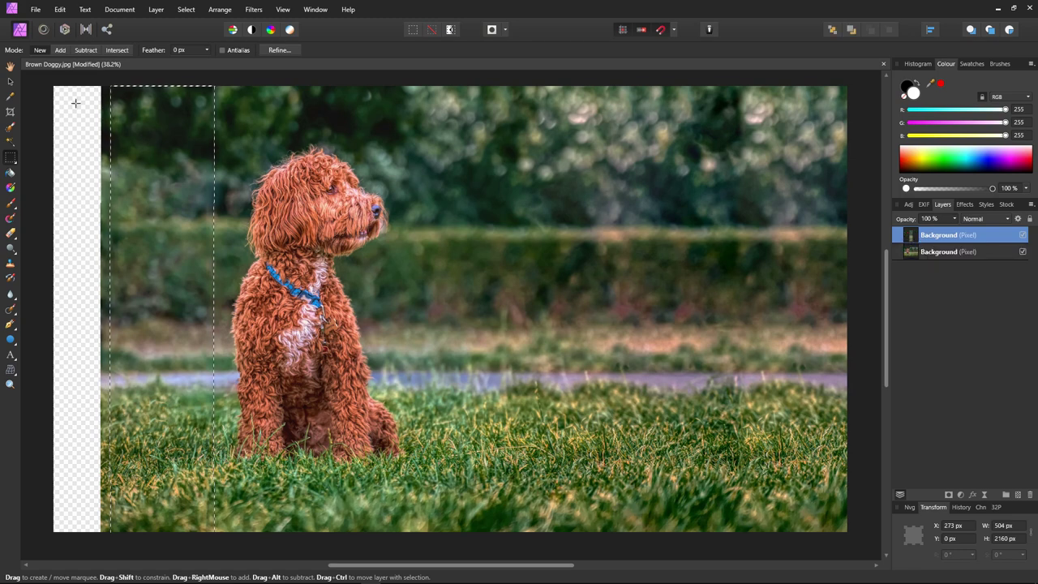
left_click(10, 81)
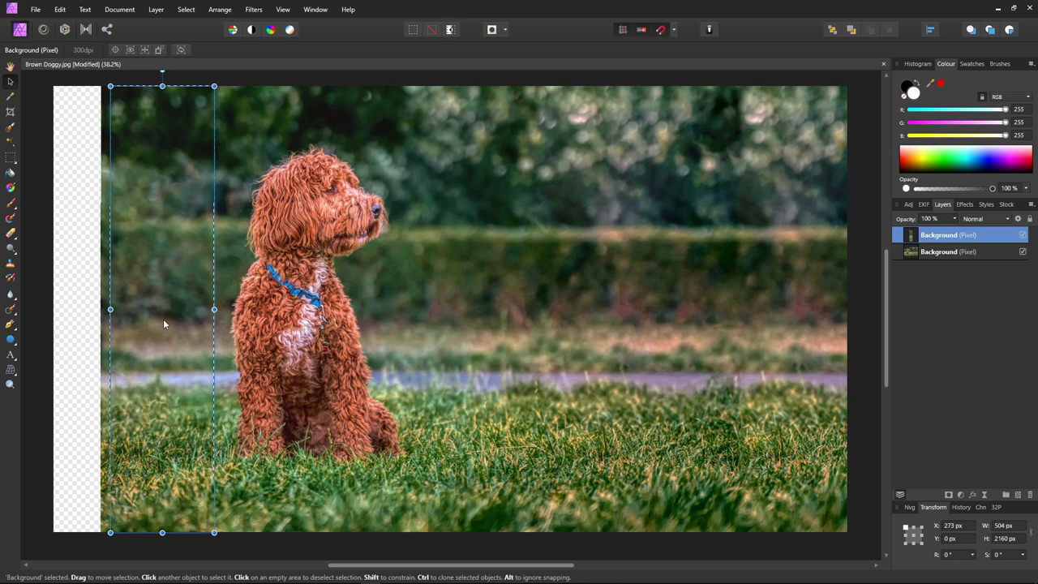
left_click_drag(166, 319, 112, 323)
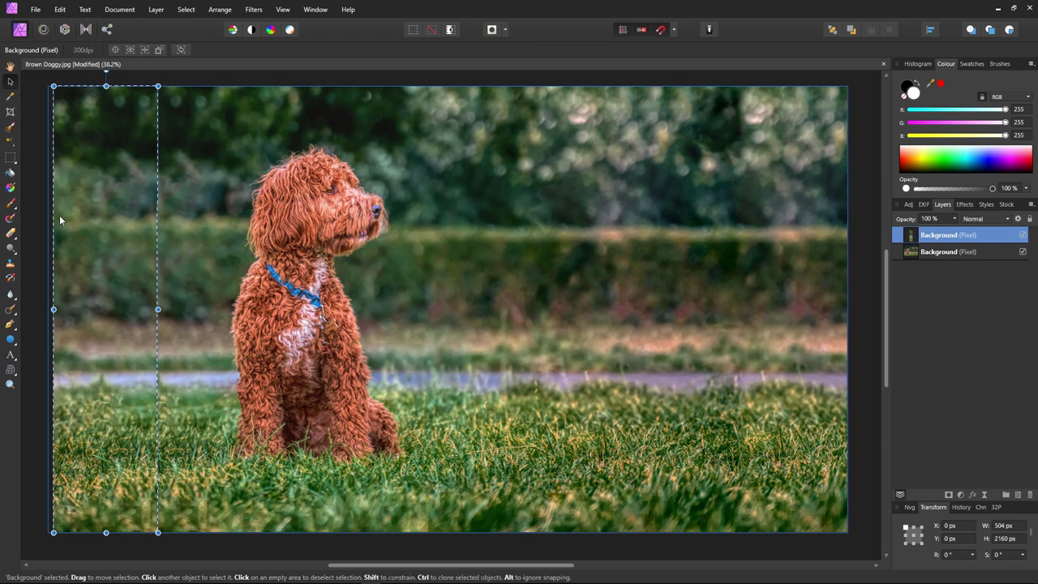
- Mask the left strip layer, deselect, and paint black down its seam from the trees to the grass
left_click(10, 205)
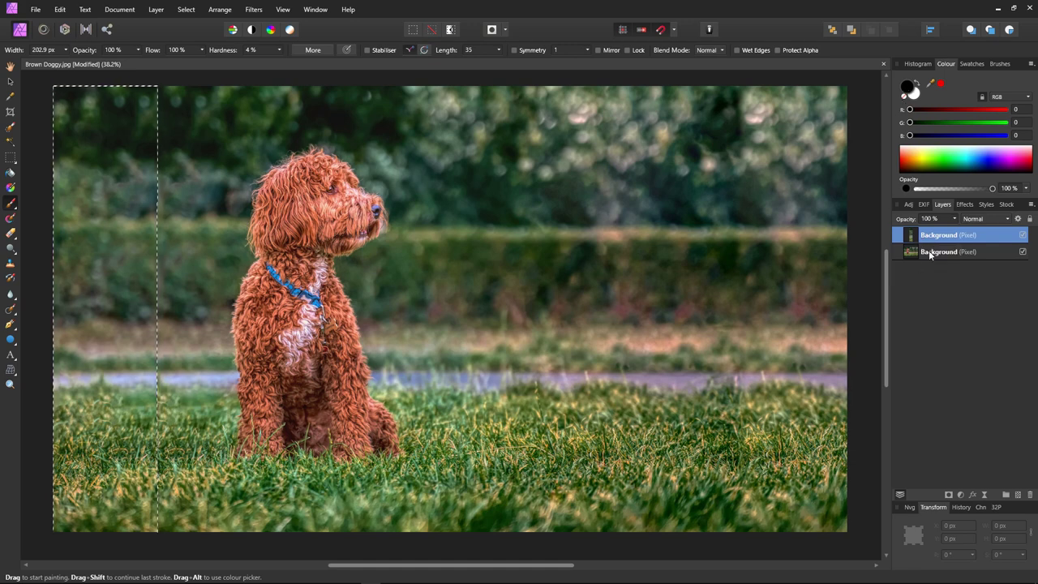
left_click(949, 494)
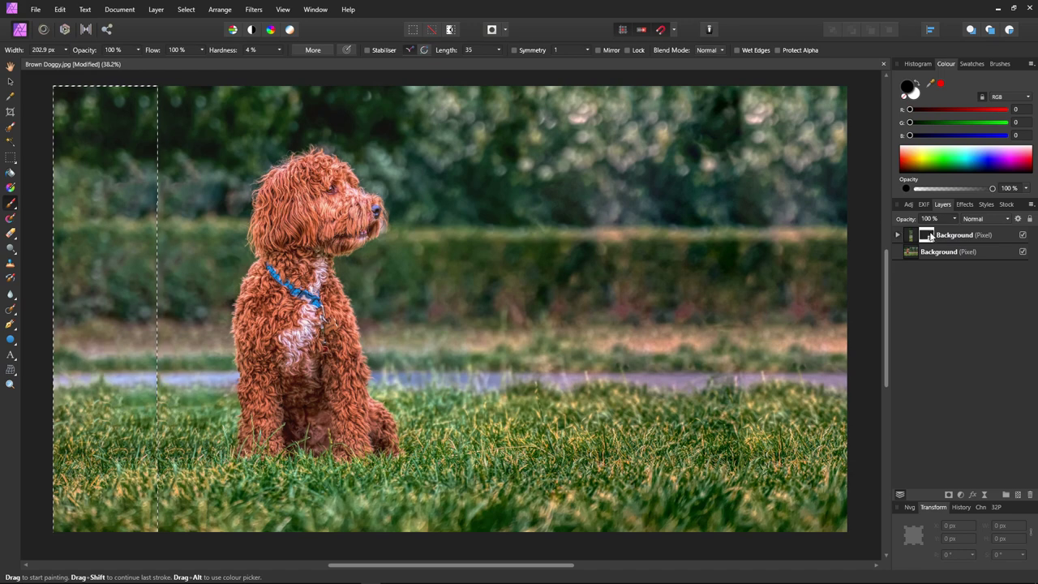
left_click(898, 236)
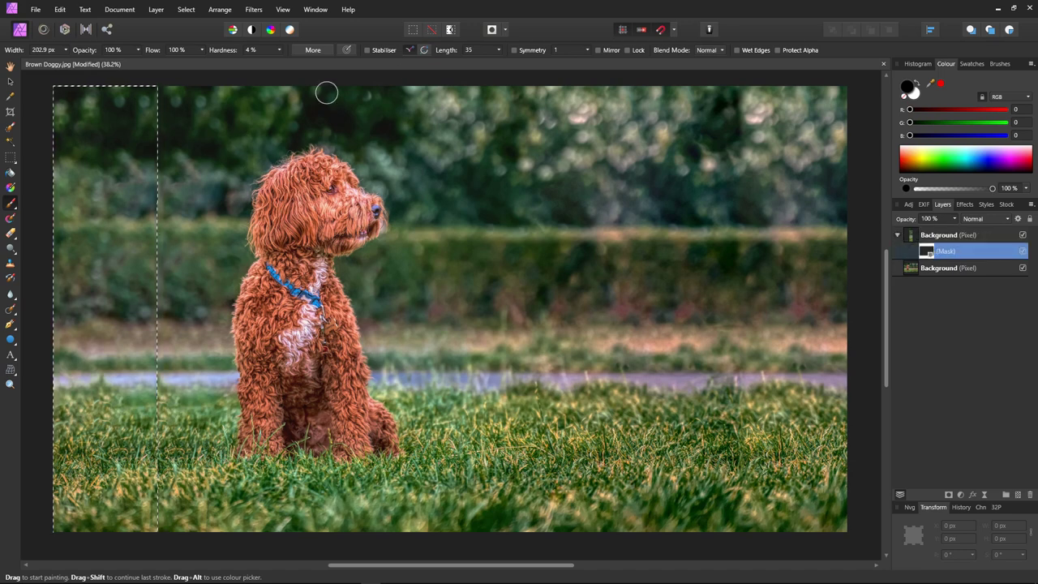
left_click(433, 30)
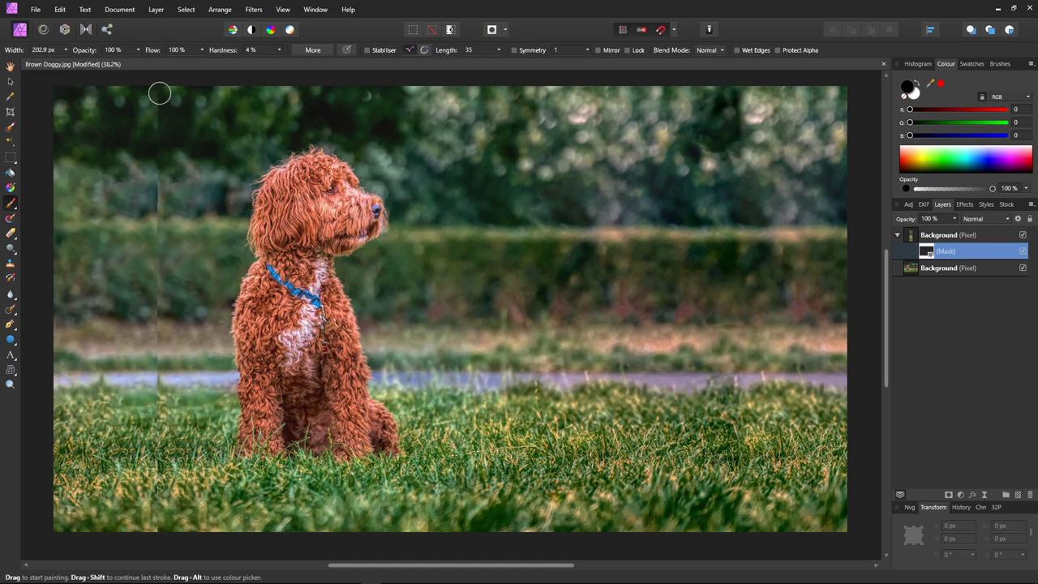
mouse_move(160, 94)
left_mouse_down()
mouse_move(172, 191)
mouse_move(148, 297)
mouse_move(160, 308)
mouse_move(166, 366)
mouse_move(154, 399)
mouse_move(168, 365)
left_mouse_up()
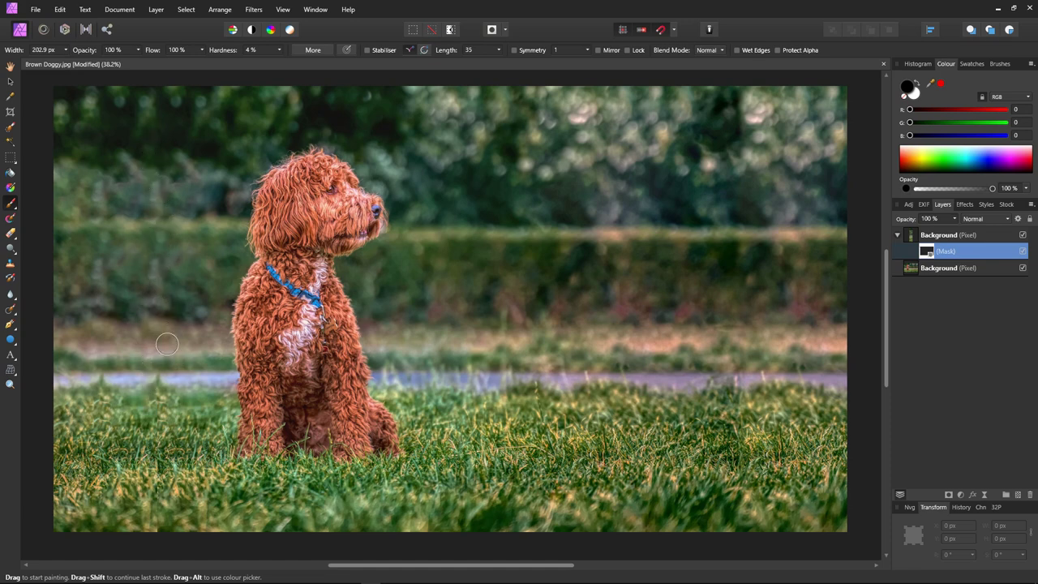
mouse_move(160, 400)
left_mouse_down()
mouse_move(159, 511)
mouse_move(166, 468)
left_mouse_up()
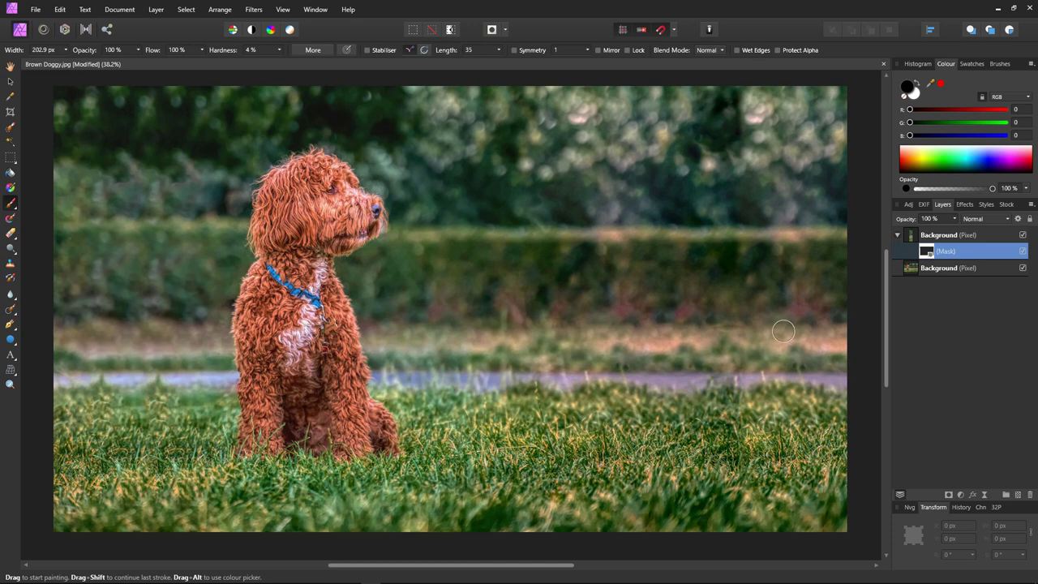
- Merge Down the masked left strip so one Background layer fills the 3840 × 2160 canvas
left_click(935, 236)
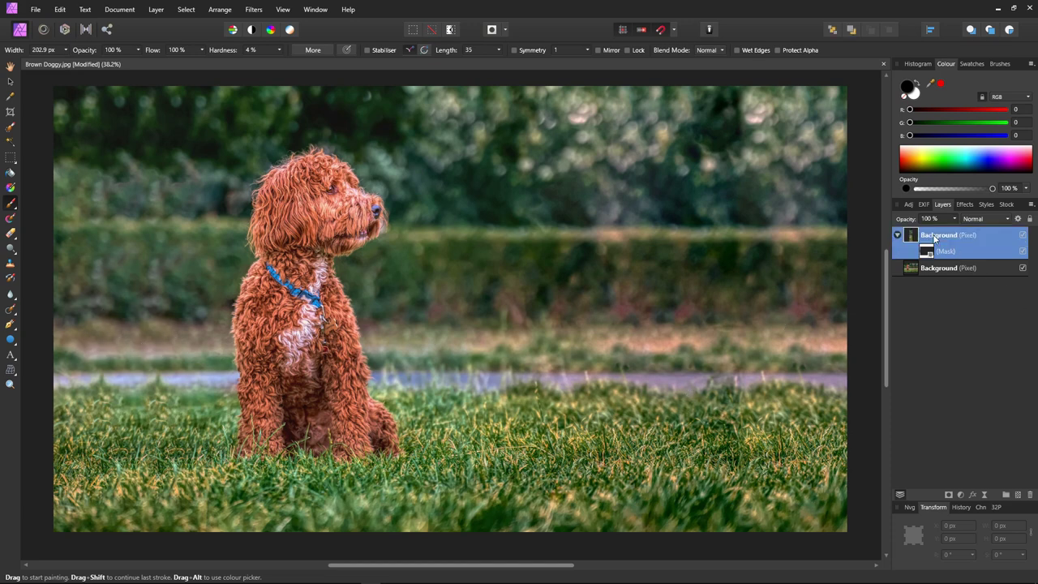
right_click(935, 236)
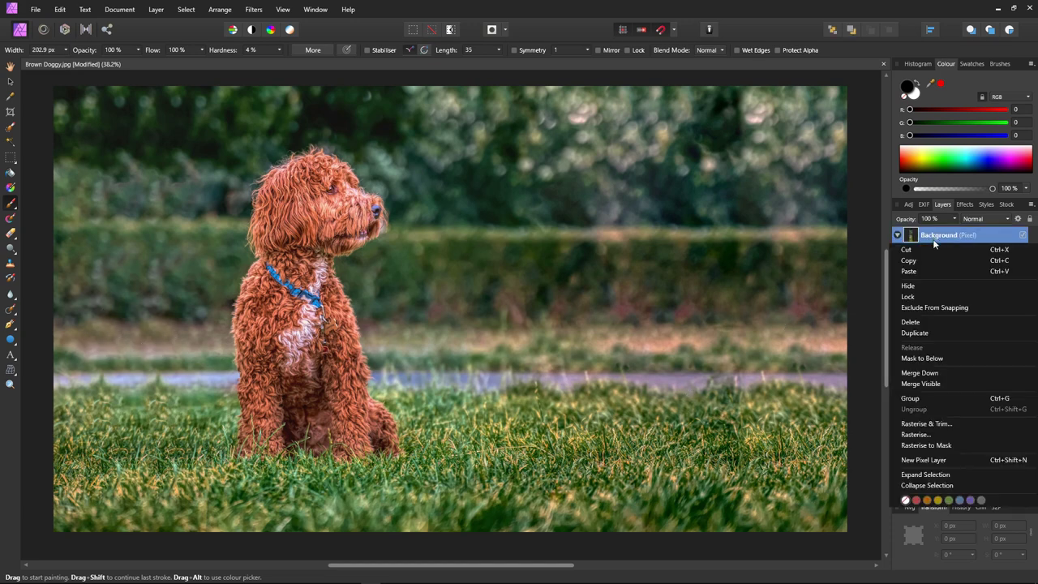
left_click(934, 373)
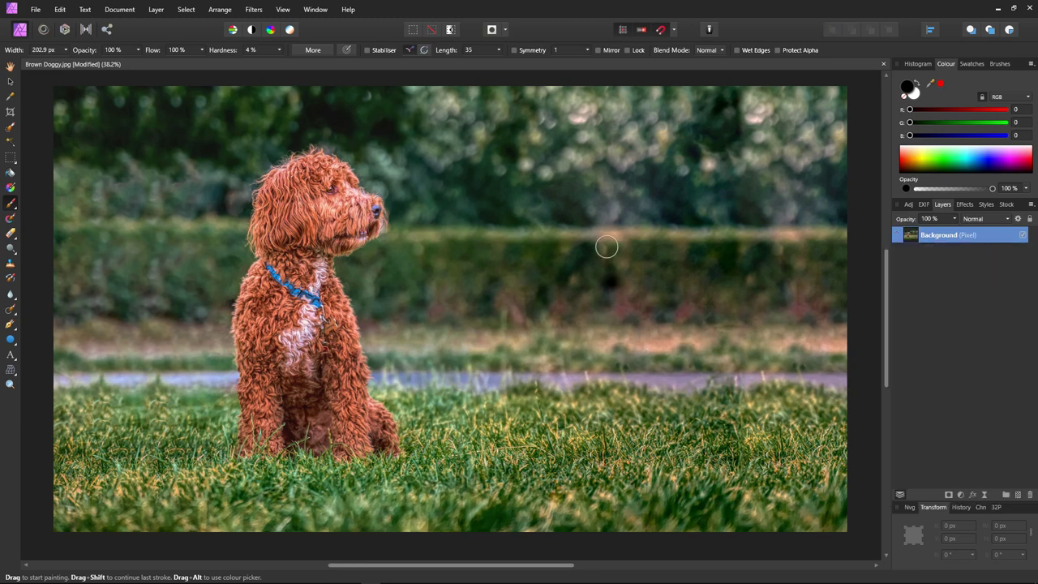